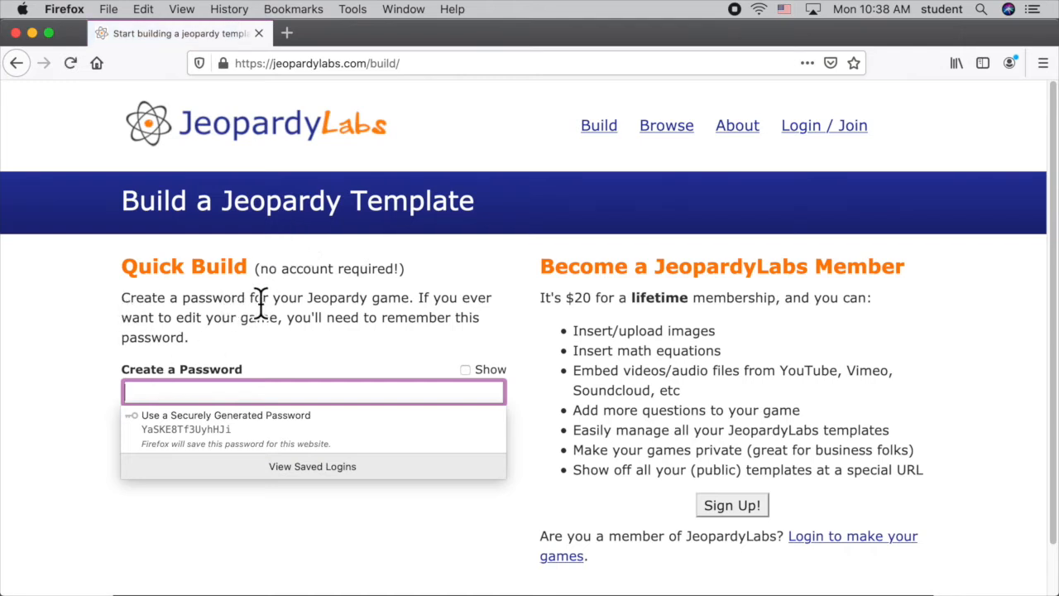
Create a Quick Build game password, start building the template, and decline saving the password in the browser.
{"action": "left_click", "coordinate": [177, 399]}
{"action": "type", "text": "••••••••"}
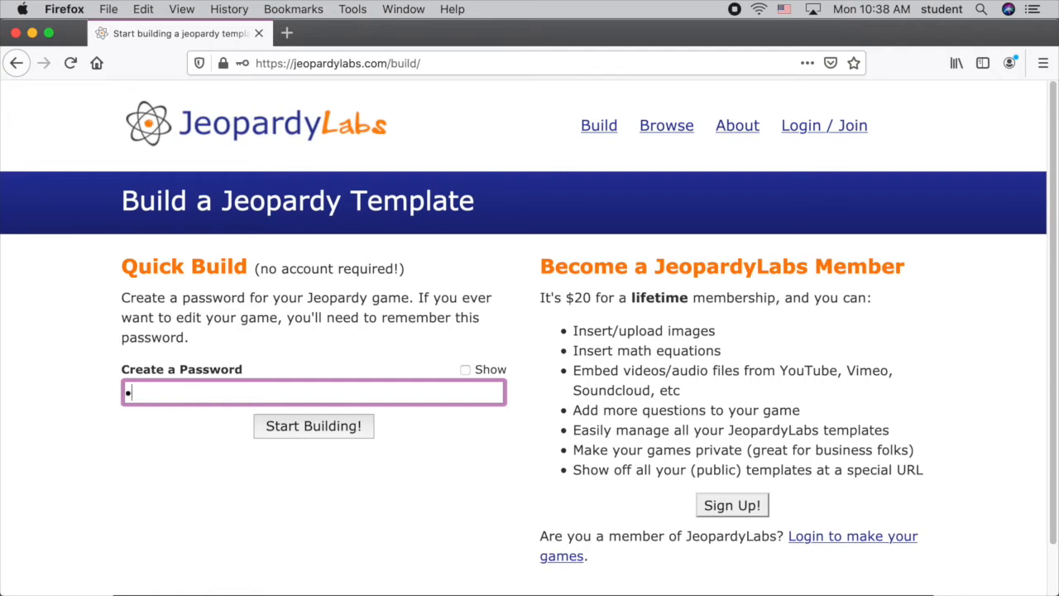
{"action": "type", "text": "•"}
{"action": "left_click", "coordinate": [328, 437]}
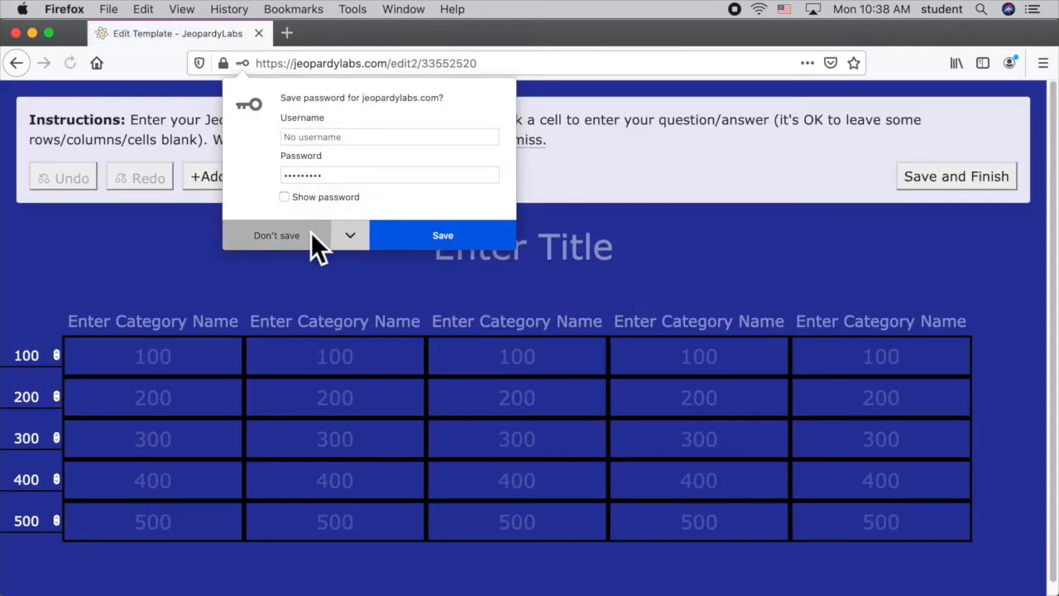
{"action": "left_click", "coordinate": [310, 236]}
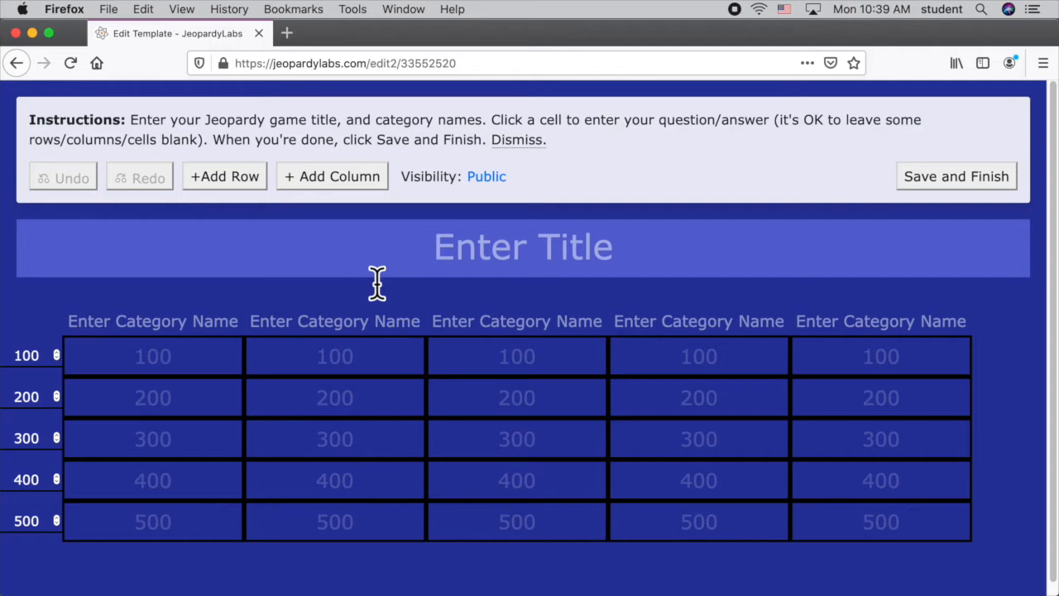
Set the game title to "Computer Hardware".
{"action": "left_click", "coordinate": [472, 273]}
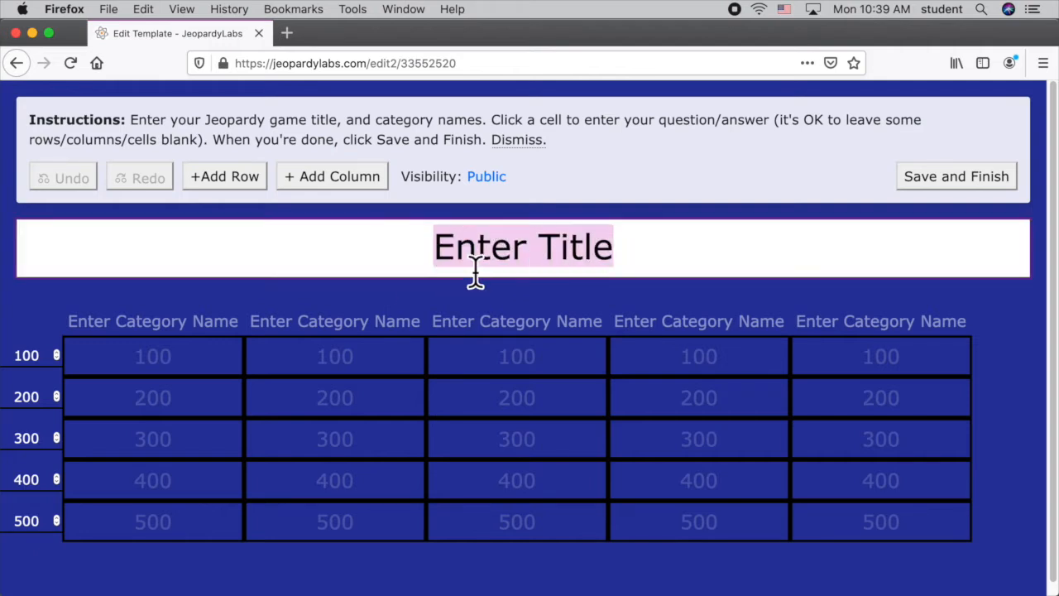
{"action": "type", "text": "Compu"}
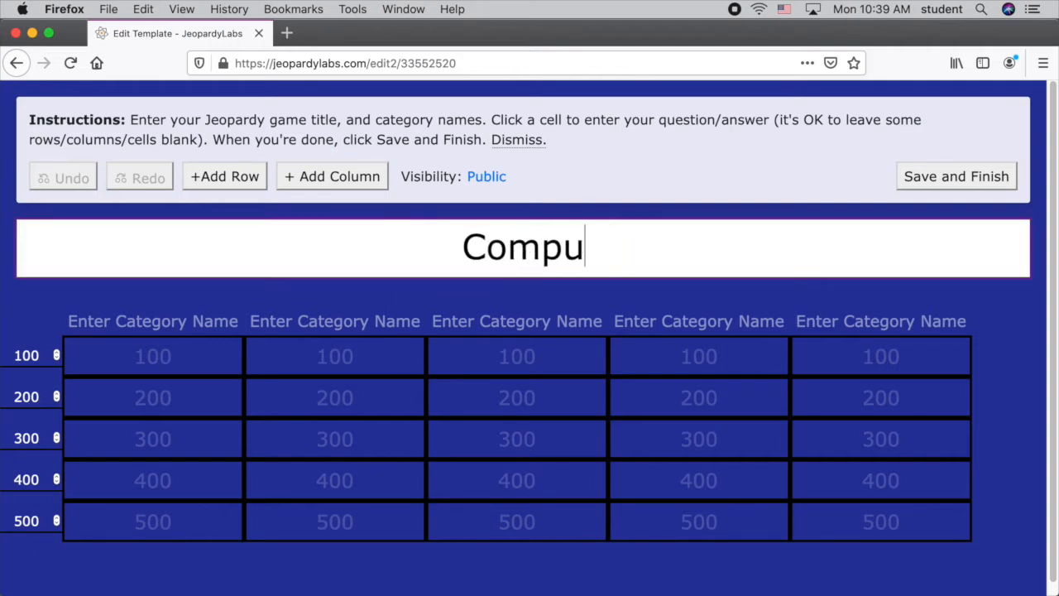
{"action": "type", "text": "ter "}
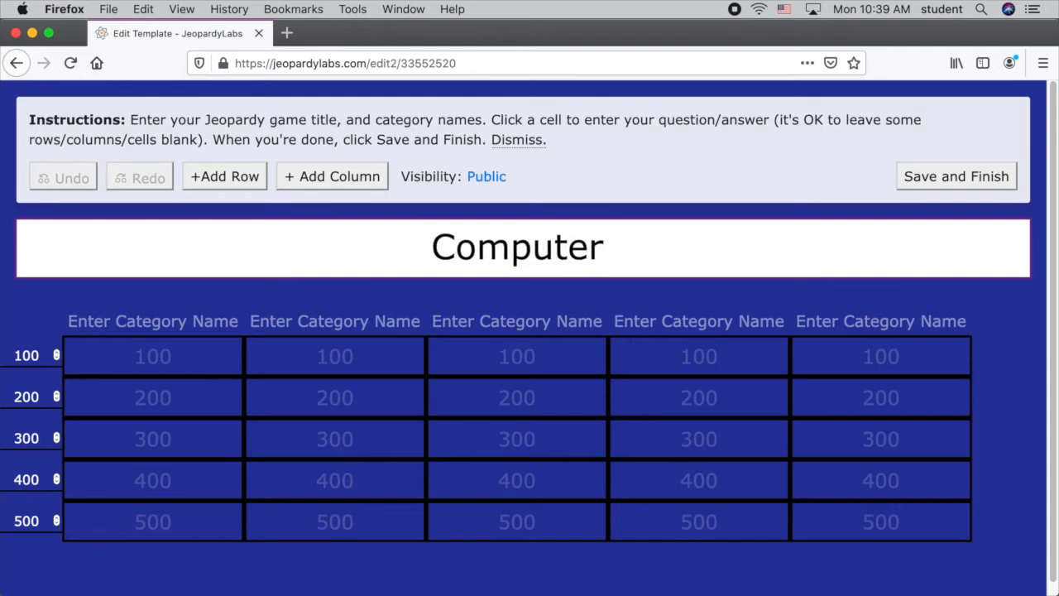
{"action": "type", "text": "Hardware"}
{"action": "key", "text": "BackSpace"}
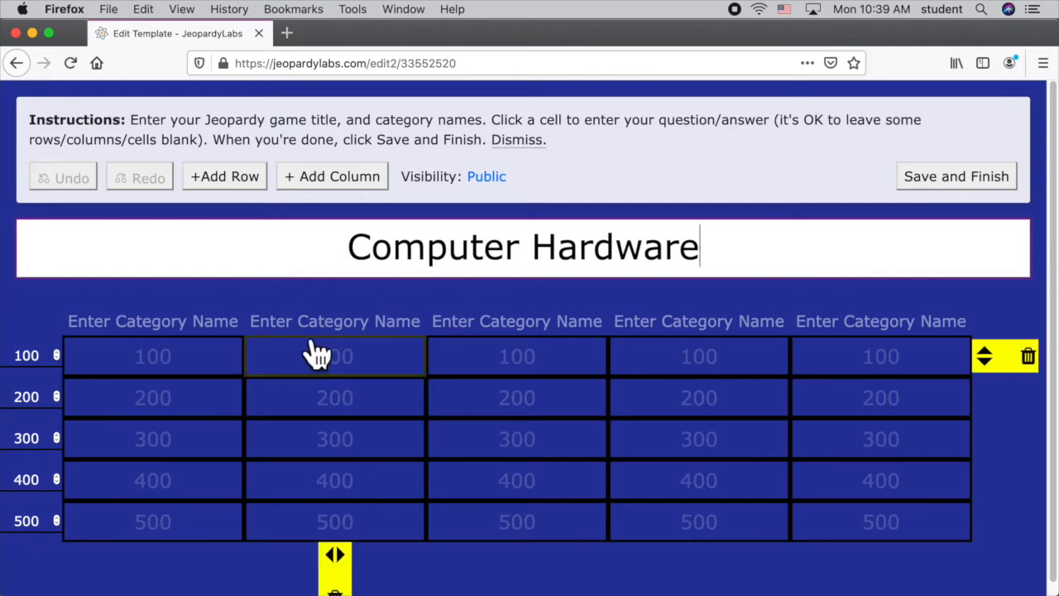
Name the first three categories "Internal", "External" and "Ports".
{"action": "left_click", "coordinate": [128, 327]}
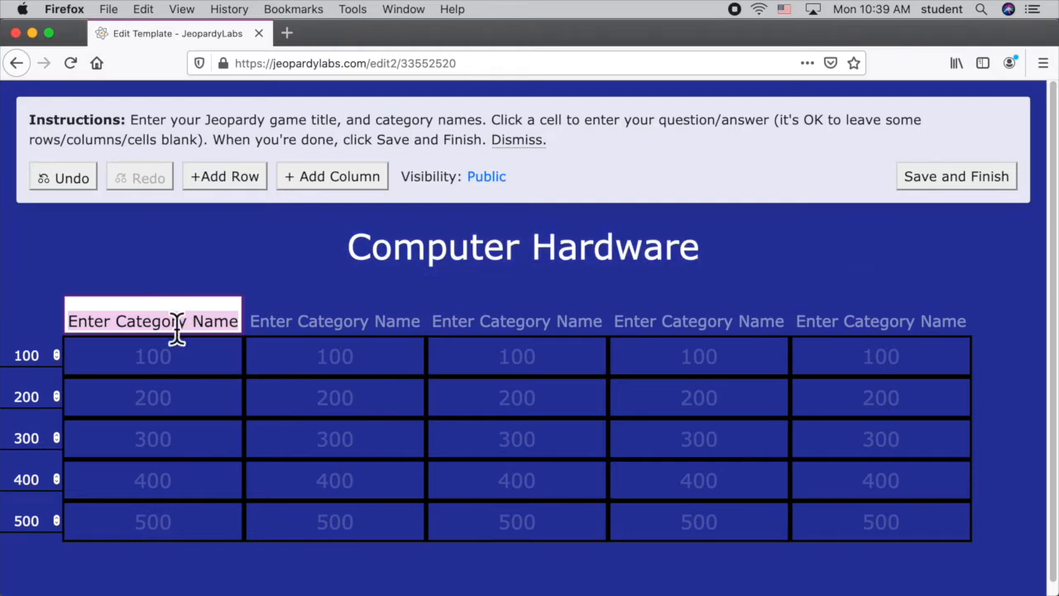
{"action": "type", "text": "Internal"}
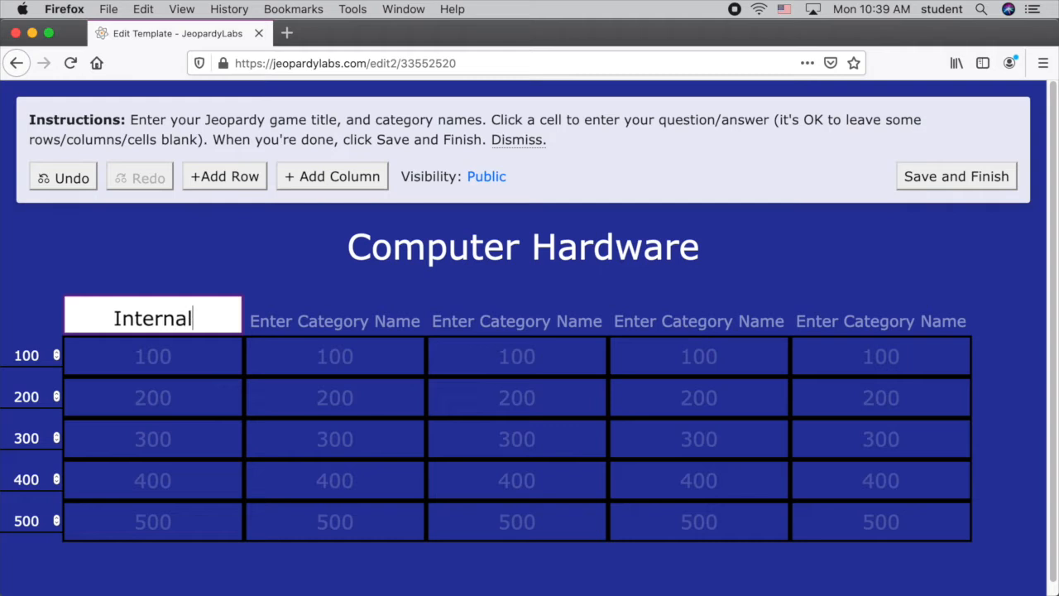
{"action": "key", "text": "Tab"}
{"action": "type", "text": "External"}
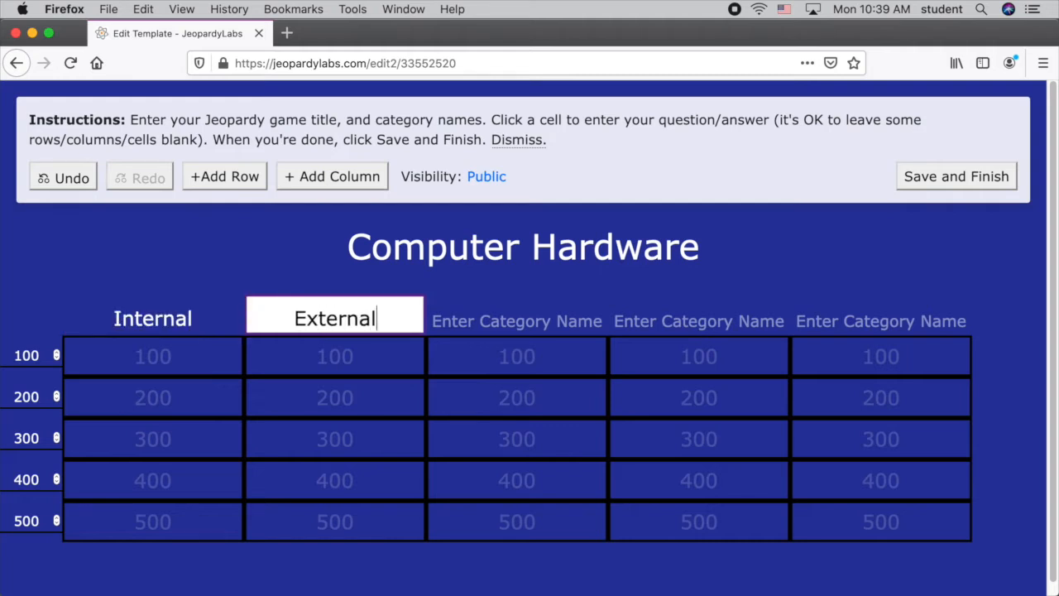
{"action": "key", "text": "Tab"}
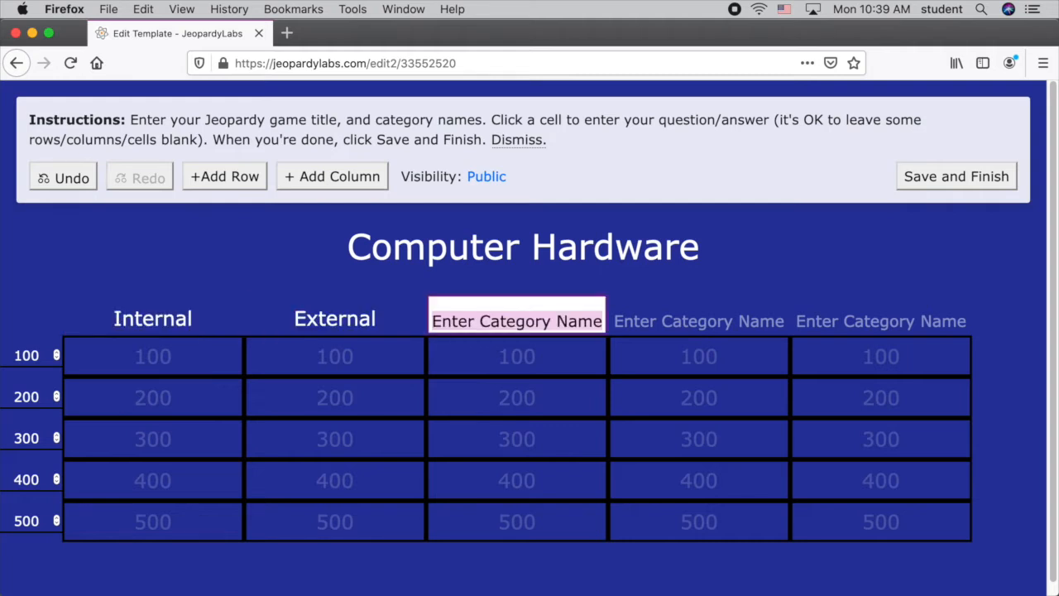
{"action": "type", "text": "Ports"}
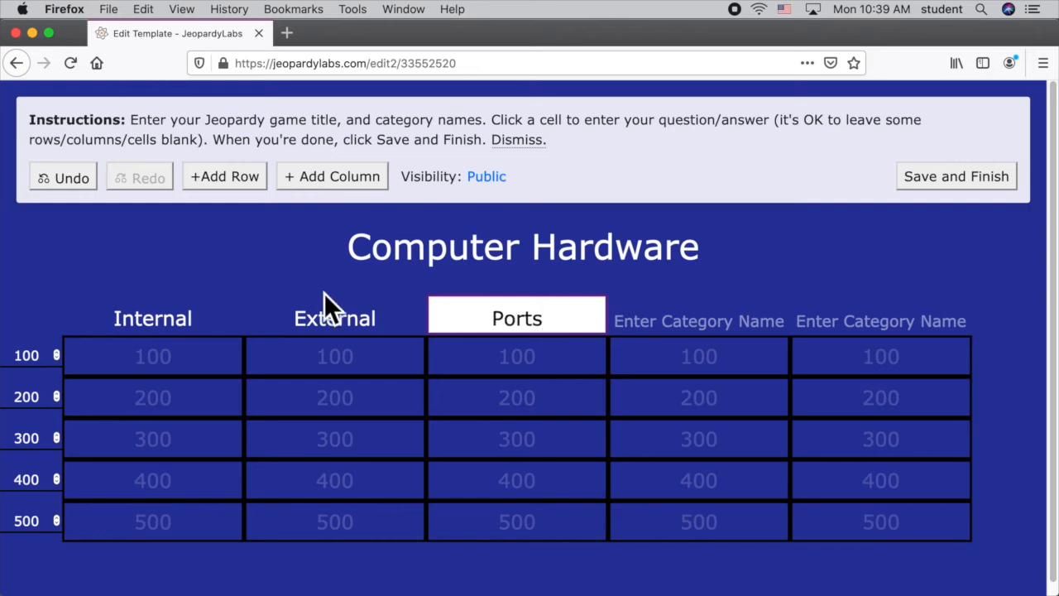
{"action": "left_click", "coordinate": [119, 284]}
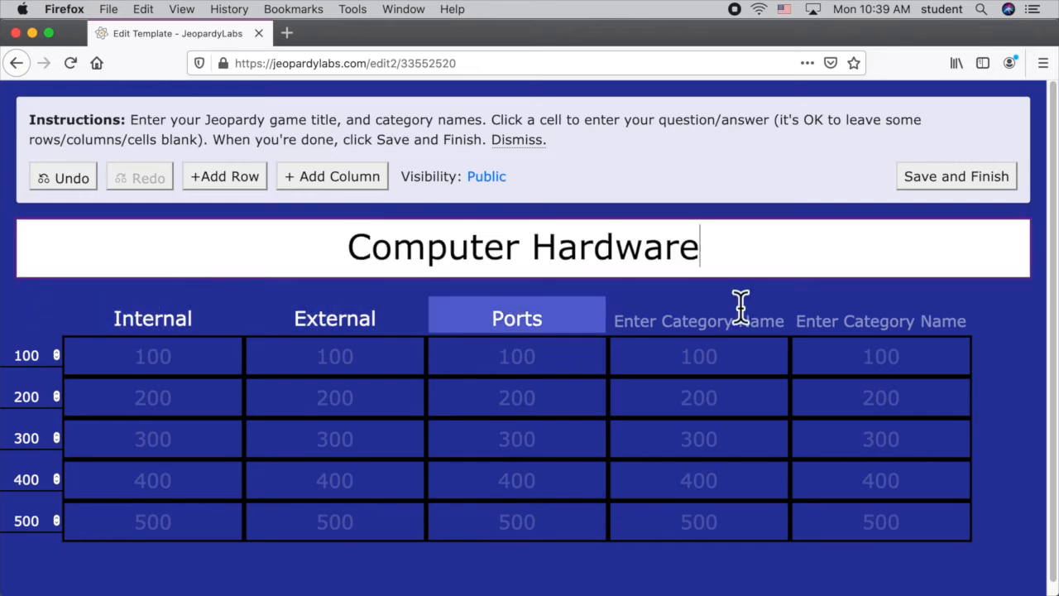
Fill the Internal 100 cell with the question "What is RAM?" and the response "Random Access Memory to run programs".
{"action": "left_click", "coordinate": [152, 374]}
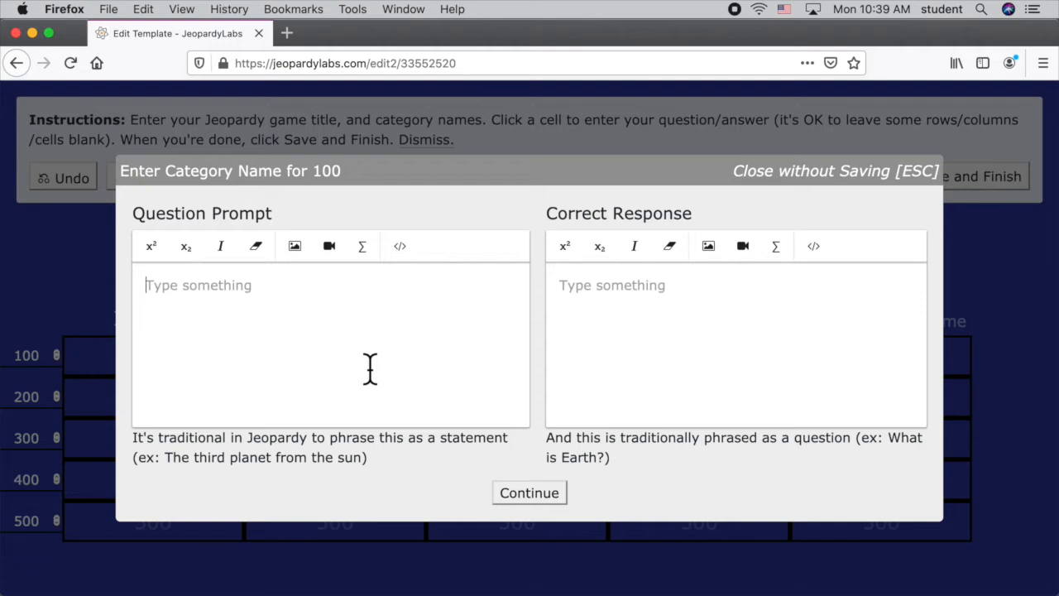
{"action": "type", "text": "What is RAM?"}
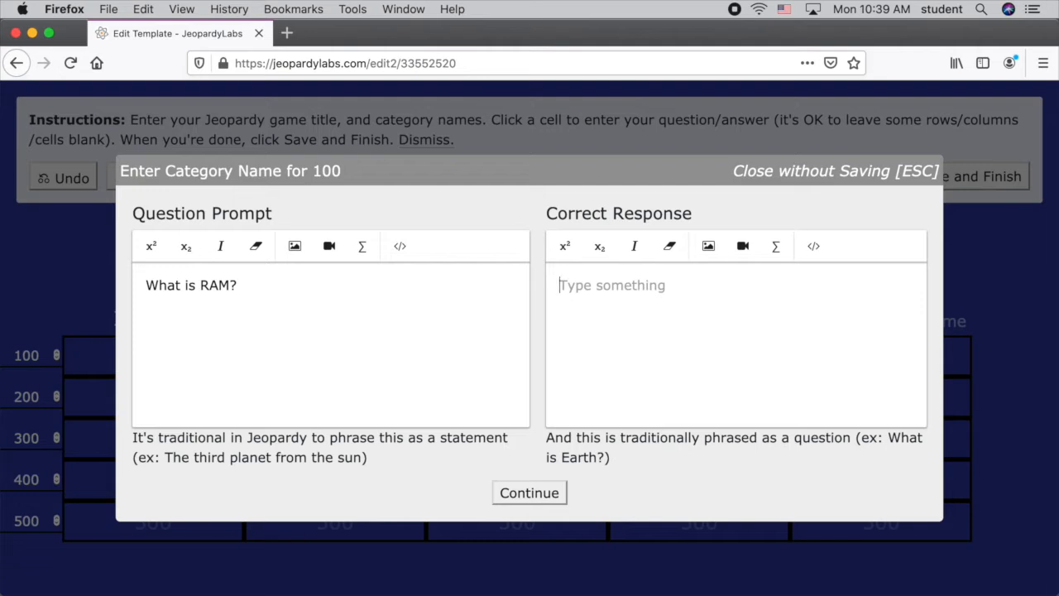
{"action": "type", "text": "Random"}
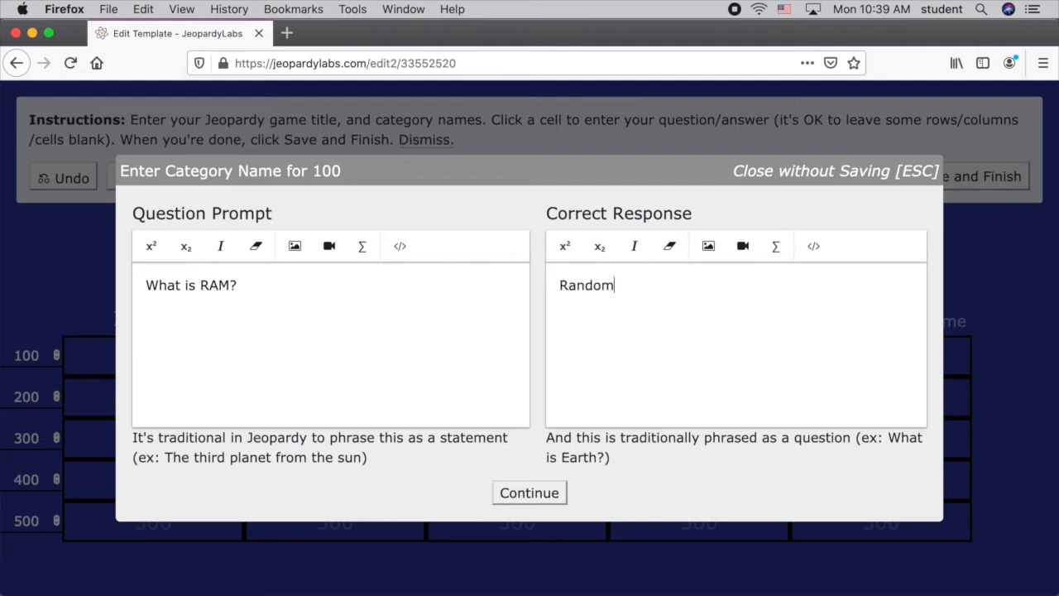
{"action": "type", "text": " Access Me"}
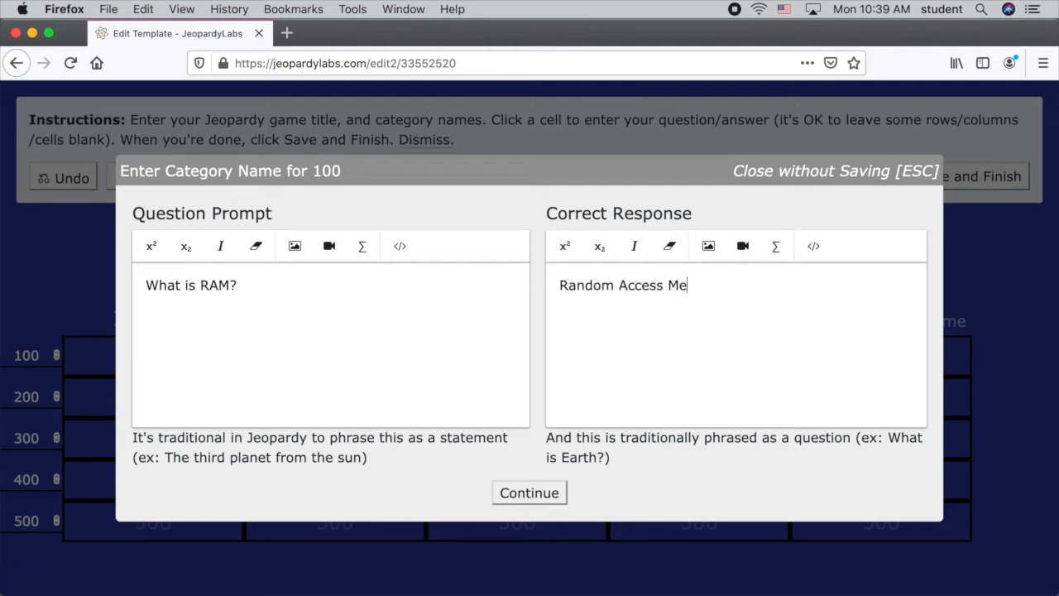
{"action": "type", "text": "mory to run programs"}
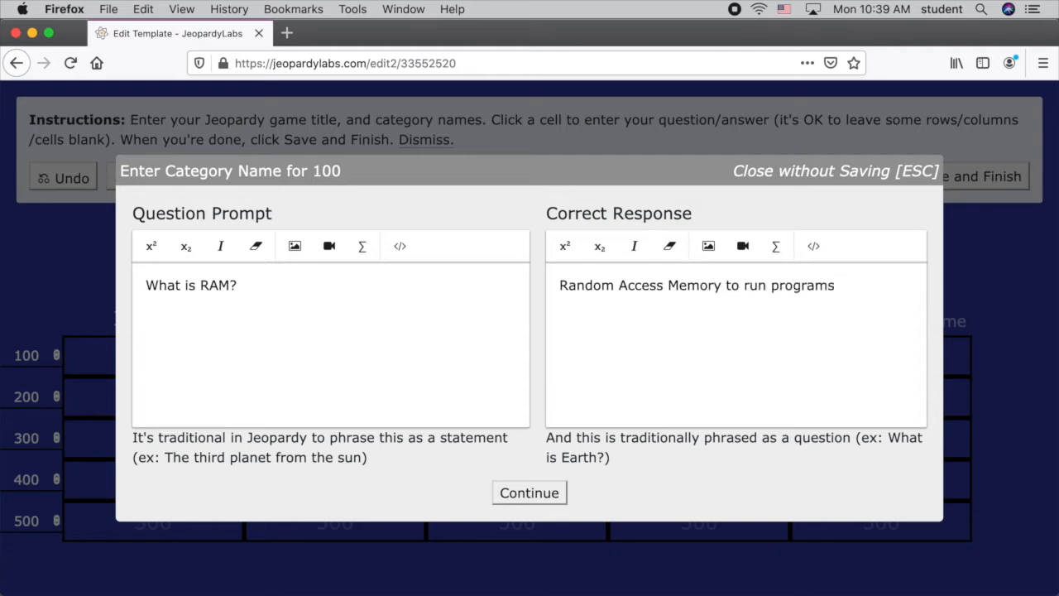
{"action": "left_click", "coordinate": [536, 499]}
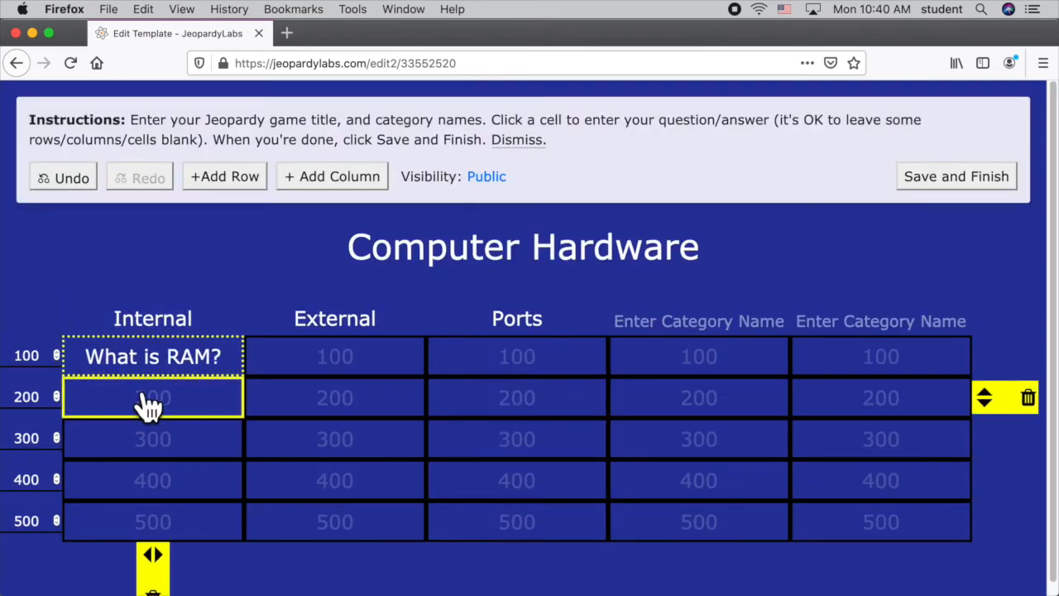
Enter "What is a port?" as the question prompt for the External 100 cell.
{"action": "left_click", "coordinate": [336, 374]}
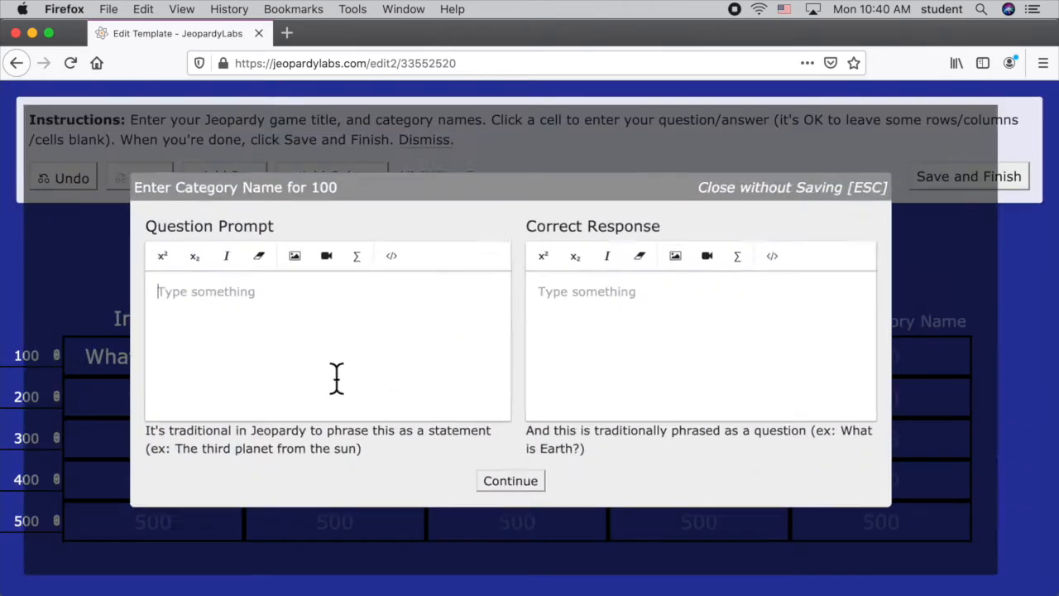
{"action": "type", "text": "What"}
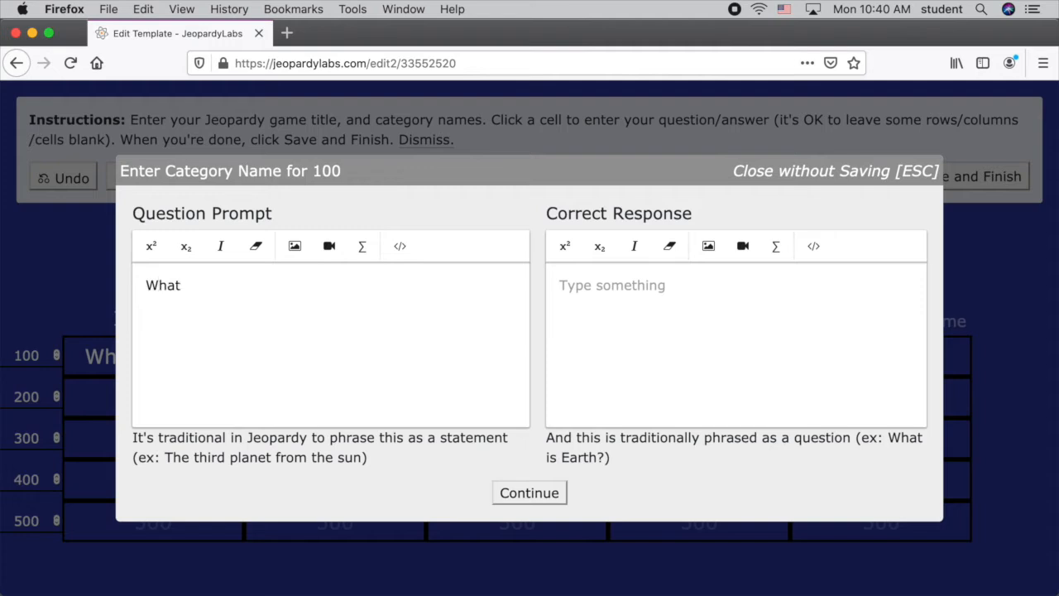
{"action": "type", "text": " is a port?"}
{"action": "key", "text": "Tab"}
Enter the correct response "A port is way to connect a device" for External 100 and store the cell.
{"action": "type", "text": "A po"}
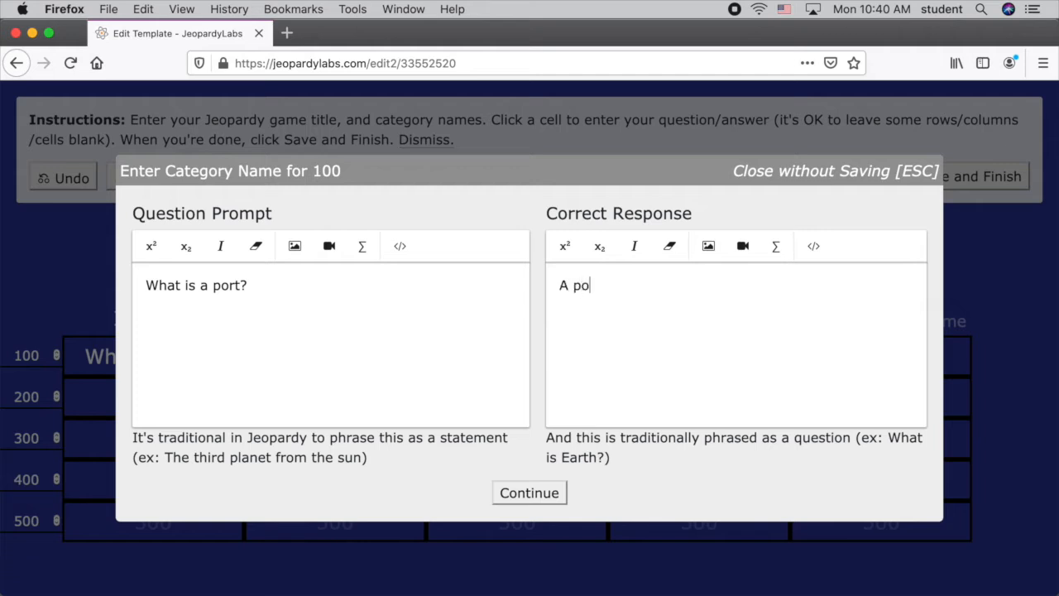
{"action": "type", "text": "rt is way to connec"}
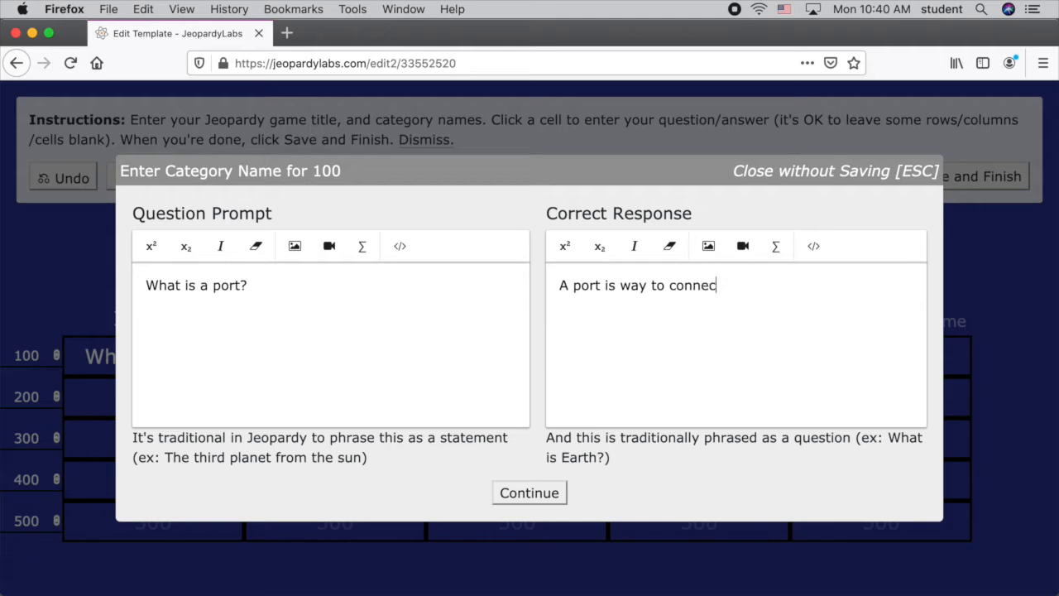
{"action": "type", "text": "t a deviw"}
{"action": "key", "text": "BackSpace"}
{"action": "key", "text": "BackSpace"}
{"action": "type", "text": "ce"}
{"action": "key", "text": "BackSpace"}
{"action": "key", "text": "BackSpace"}
{"action": "type", "text": "ice"}
{"action": "left_click", "coordinate": [528, 495]}
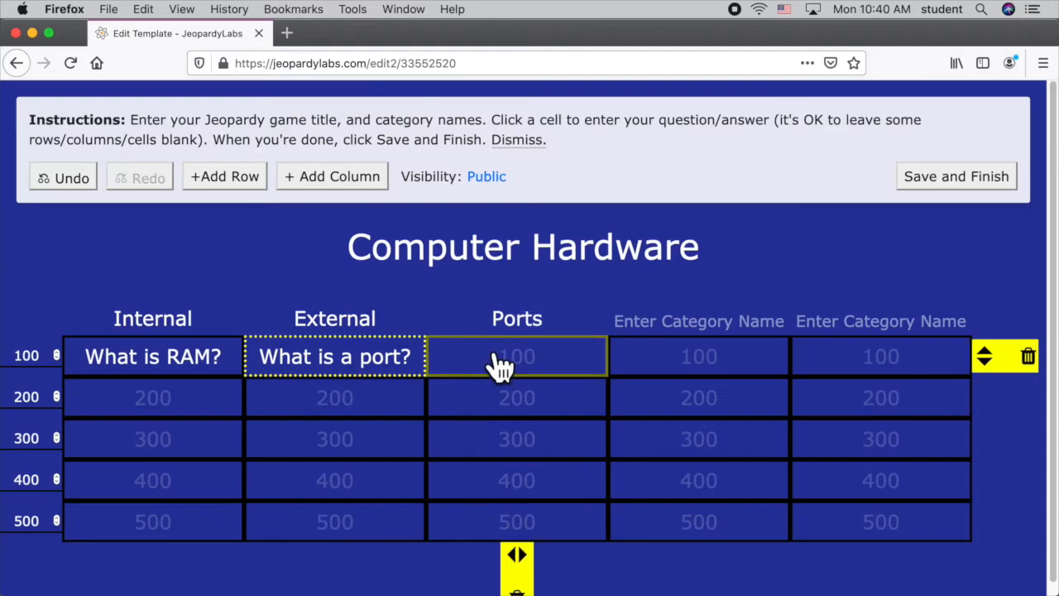
Enter "What is USB?" as the question prompt for the Ports 100 cell.
{"action": "left_click", "coordinate": [497, 360]}
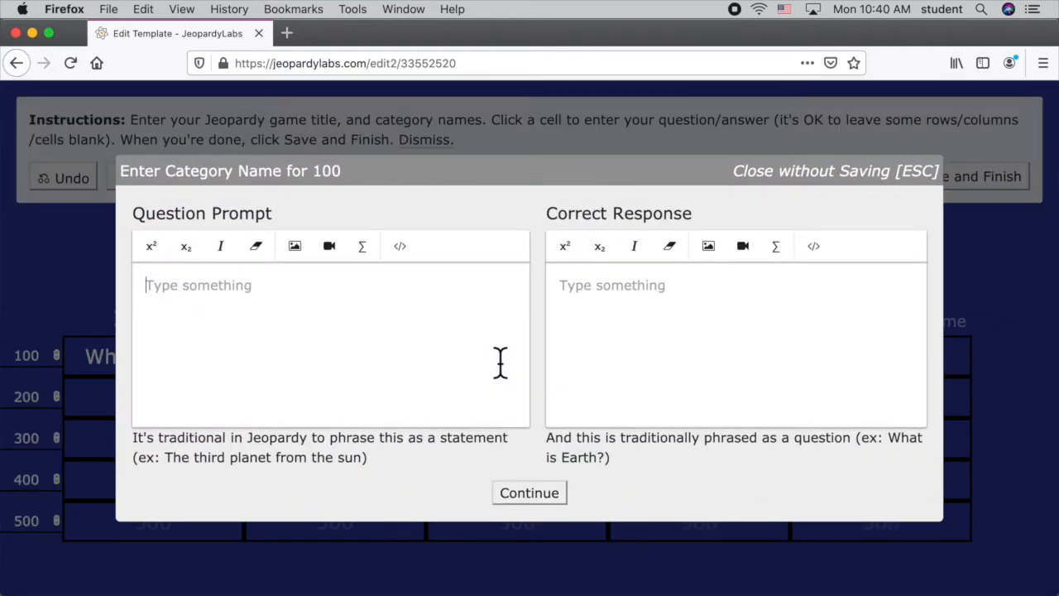
{"action": "type", "text": "W"}
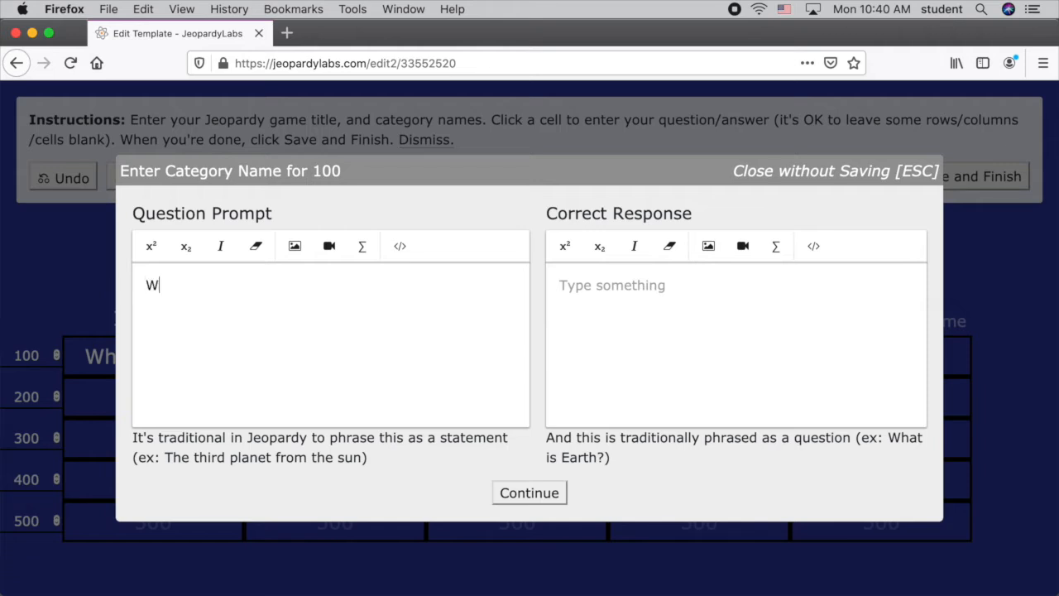
{"action": "type", "text": "hat is USB?"}
{"action": "type", "text": "Unoive"}
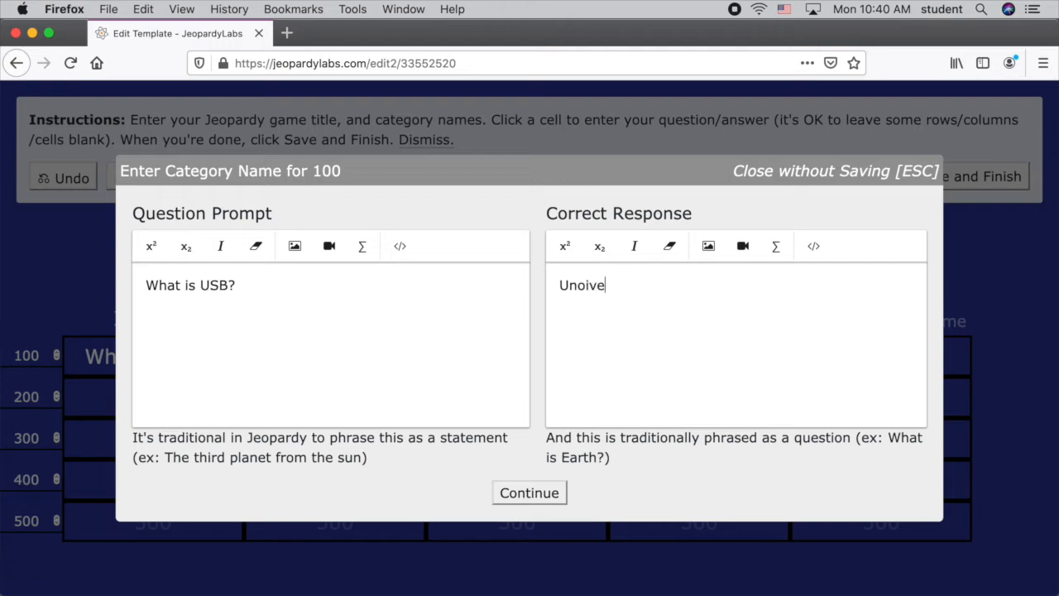
Enter the response "Universal Serial Bus to connect printers, cameras, phones" for Ports 100 and store the cell.
{"action": "key", "text": "BackSpace"}
{"action": "key", "text": "BackSpace"}
{"action": "key", "text": "BackSpace"}
{"action": "key", "text": "BackSpace"}
{"action": "type", "text": "iversal Serial Bl"}
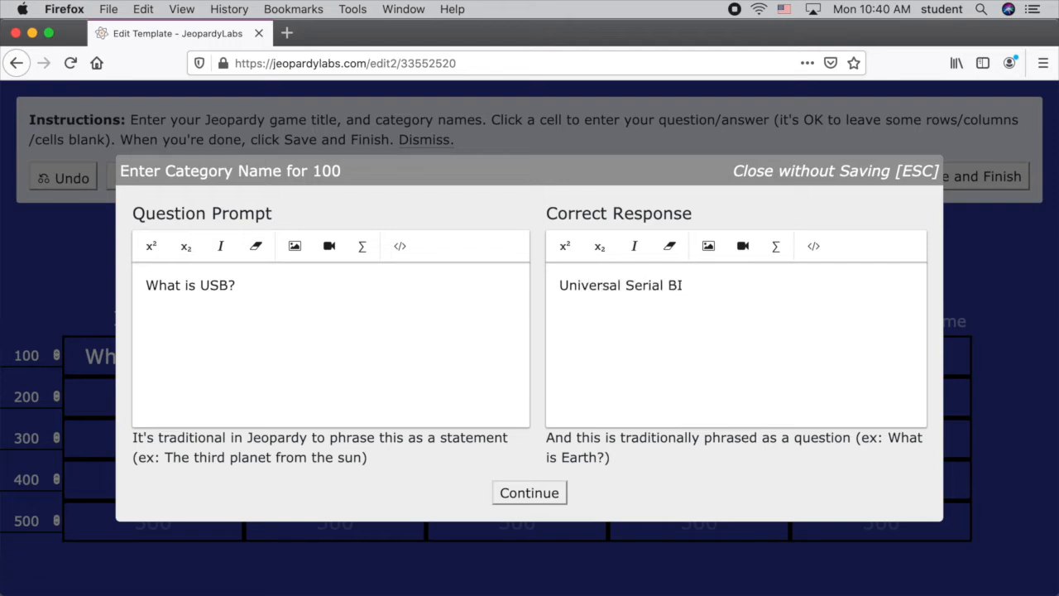
{"action": "key", "text": "BackSpace"}
{"action": "type", "text": "us to connect printe"}
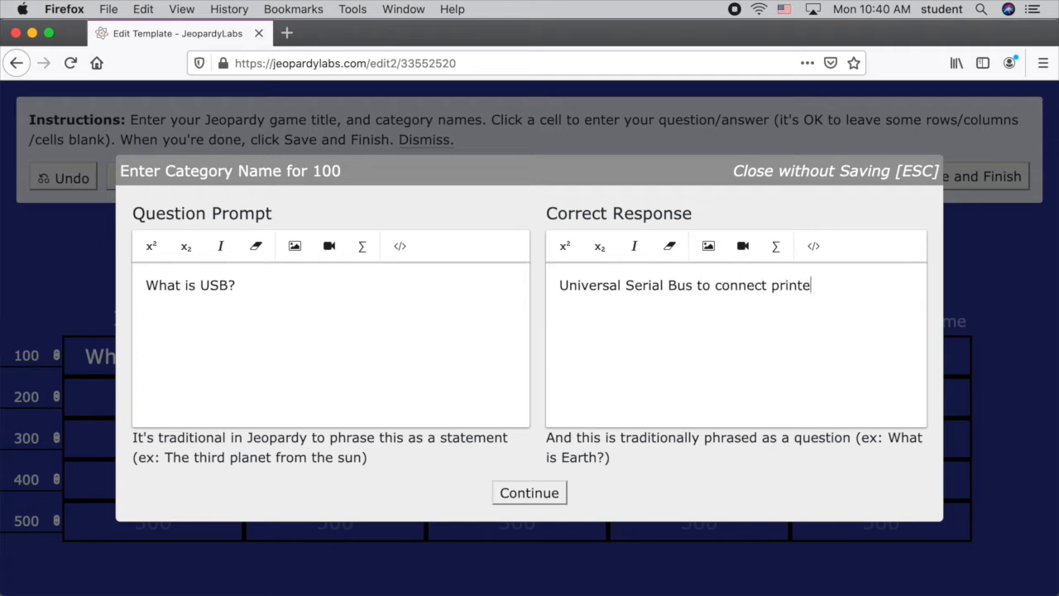
{"action": "type", "text": "rs, camera,"}
{"action": "key", "text": "BackSpace"}
{"action": "type", "text": "s"}
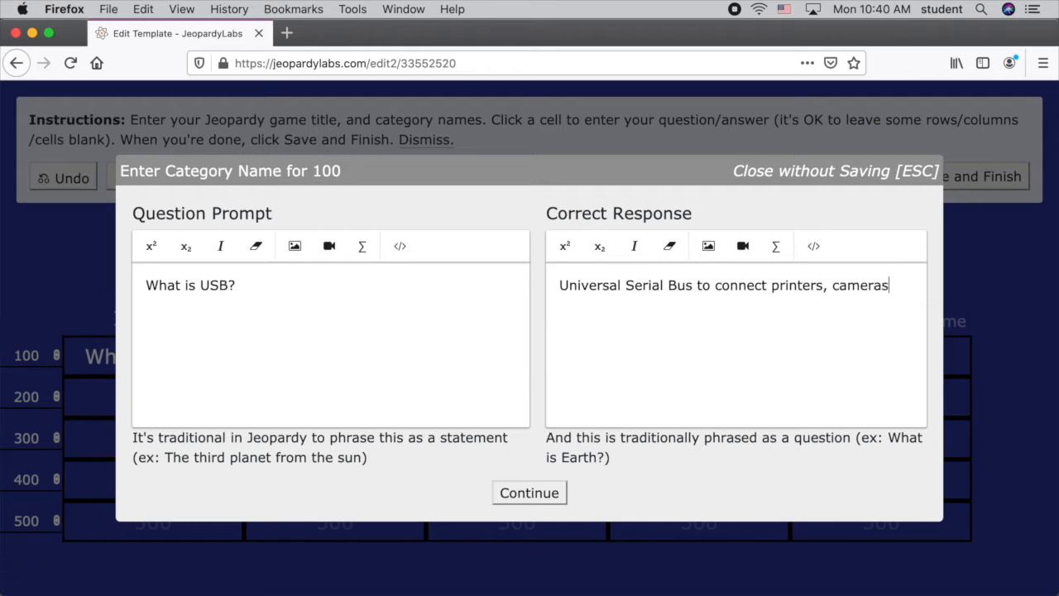
{"action": "type", "text": ", phones"}
{"action": "left_click", "coordinate": [548, 491]}
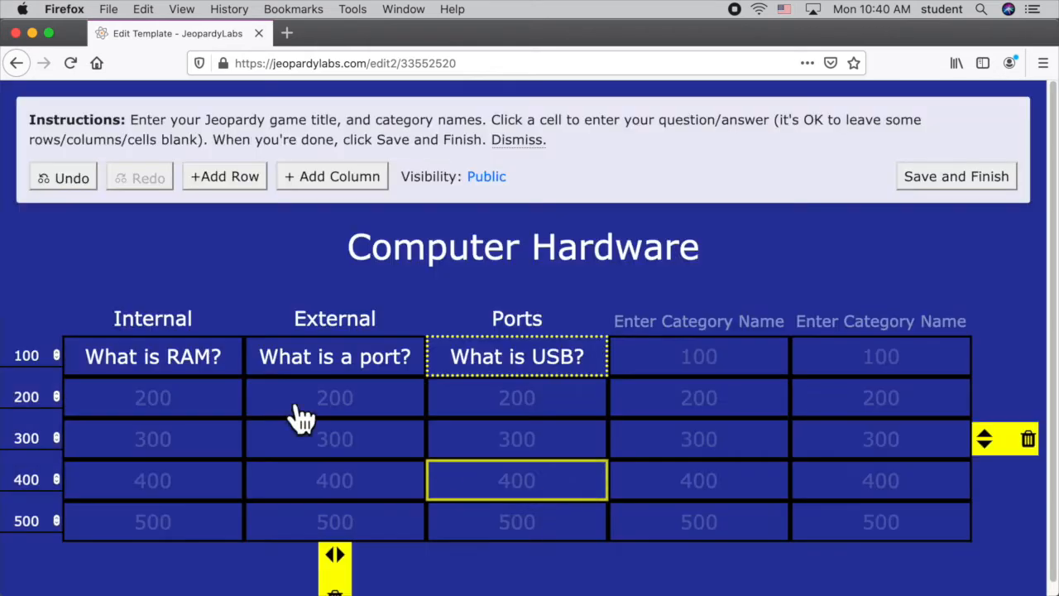
Enter "What is a CPU?" as the question prompt for the Internal 200 cell.
{"action": "left_click", "coordinate": [178, 409]}
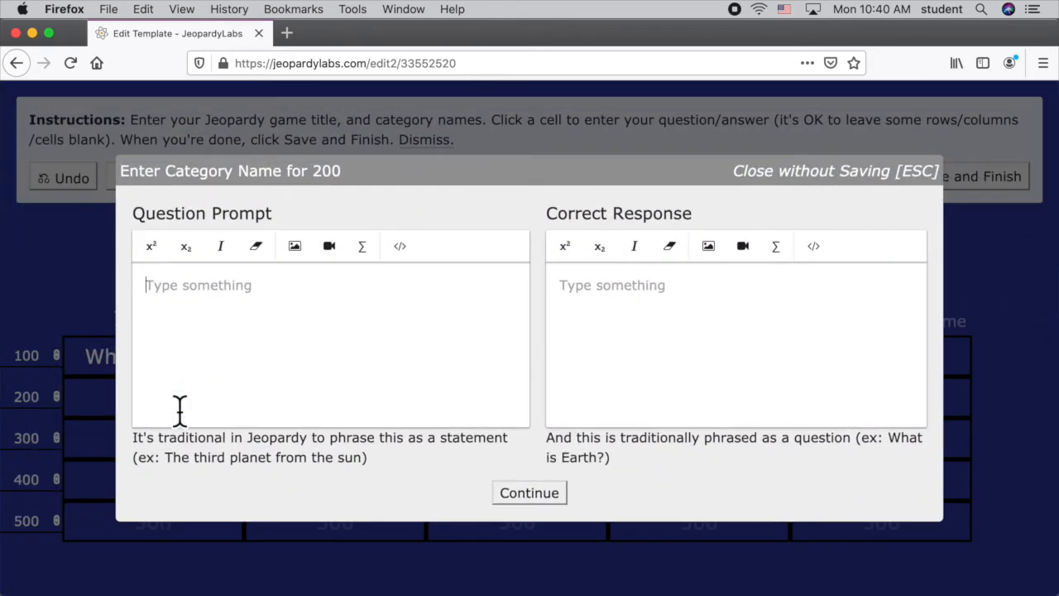
{"action": "type", "text": "A"}
{"action": "key", "text": "BackSpace"}
{"action": "type", "text": "What is"}
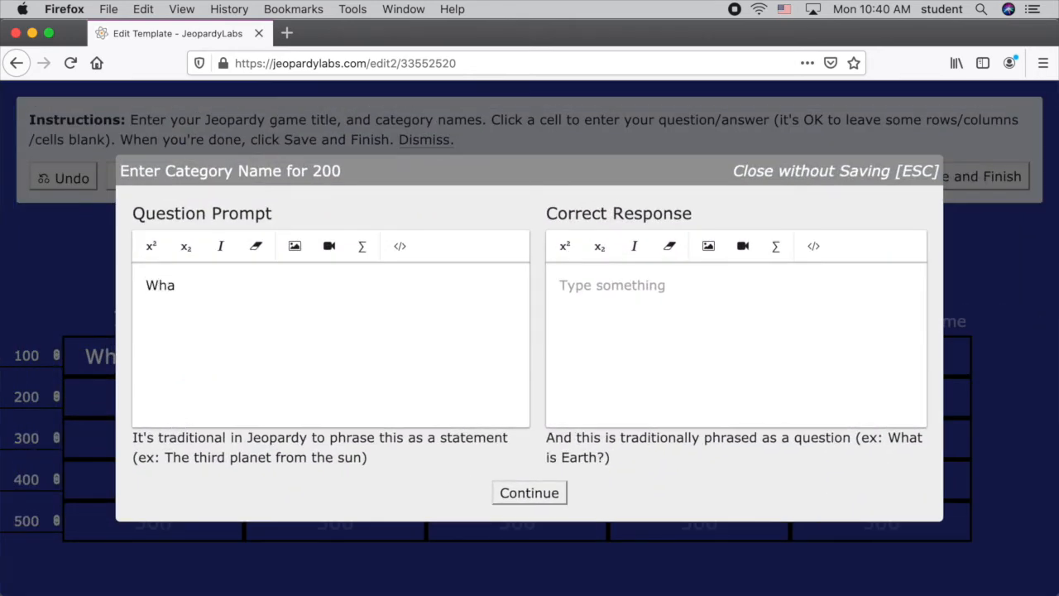
{"action": "key", "text": "BackSpace"}
{"action": "key", "text": "BackSpace"}
{"action": "type", "text": "is a CPI"}
{"action": "key", "text": "BackSpace"}
{"action": "type", "text": "U?"}
Enter the correct response "Central Processing Unit" for Internal 200 and store the cell.
{"action": "left_click", "coordinate": [560, 286]}
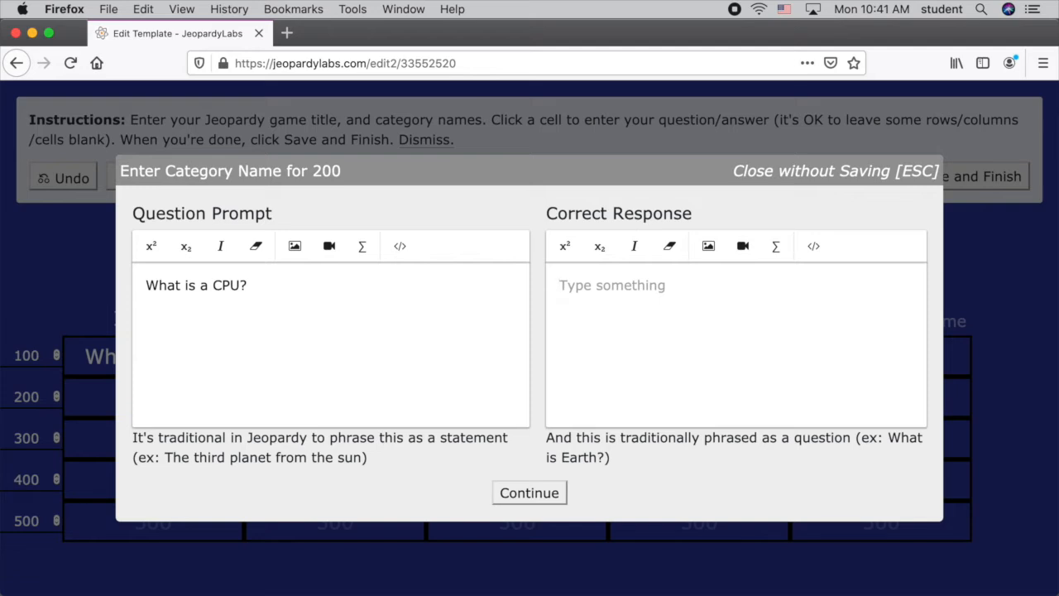
{"action": "type", "text": "C"}
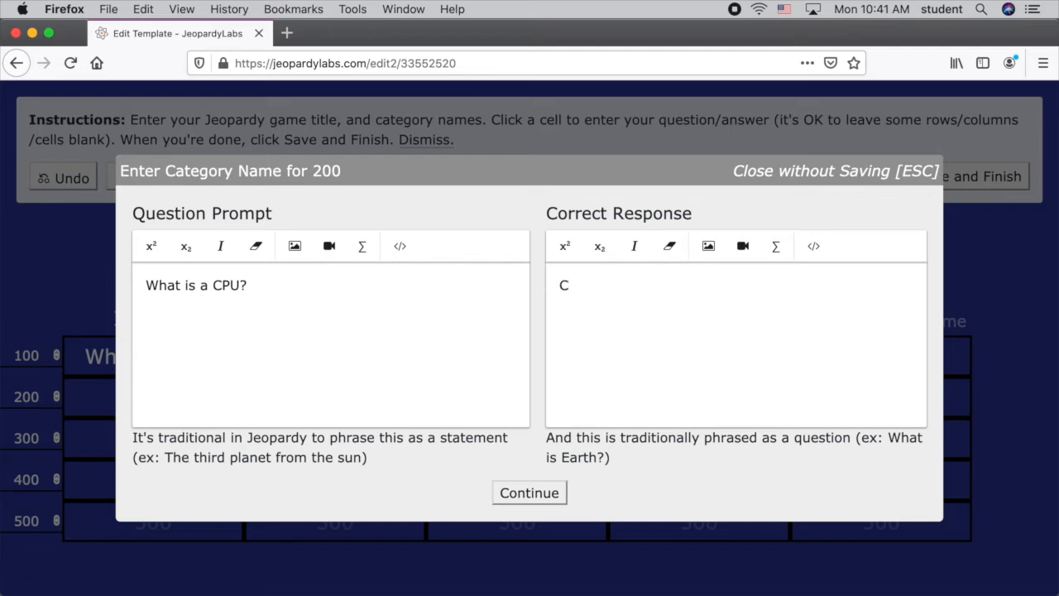
{"action": "type", "text": "entral Processing Unut"}
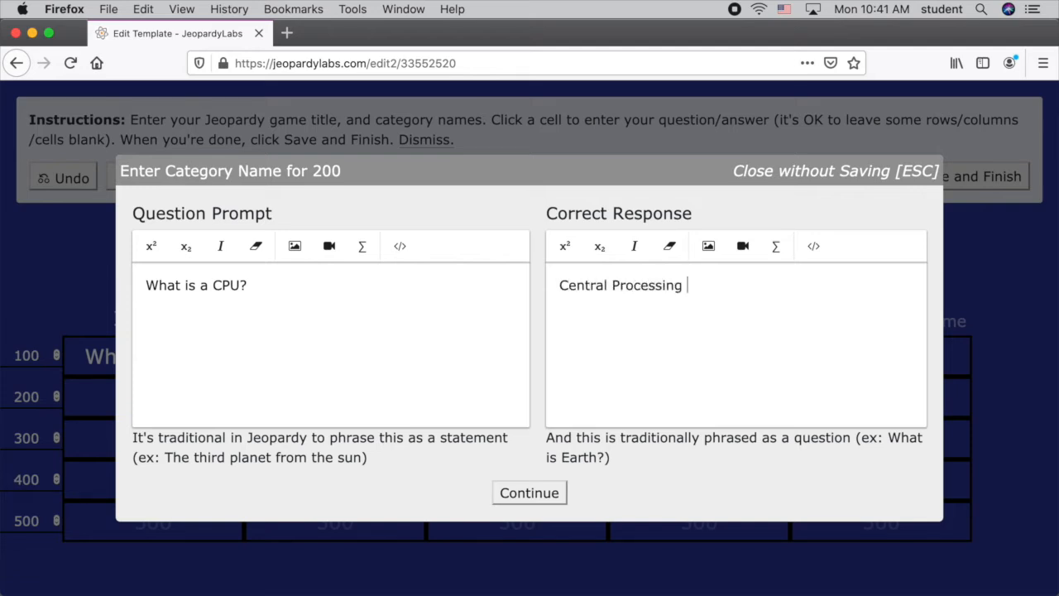
{"action": "key", "text": "BackSpace"}
{"action": "key", "text": "BackSpace"}
{"action": "type", "text": "it"}
{"action": "left_click", "coordinate": [535, 495]}
Enter "How many buttons on a mouse?" as the question prompt for the External 200 cell.
{"action": "left_click", "coordinate": [372, 424]}
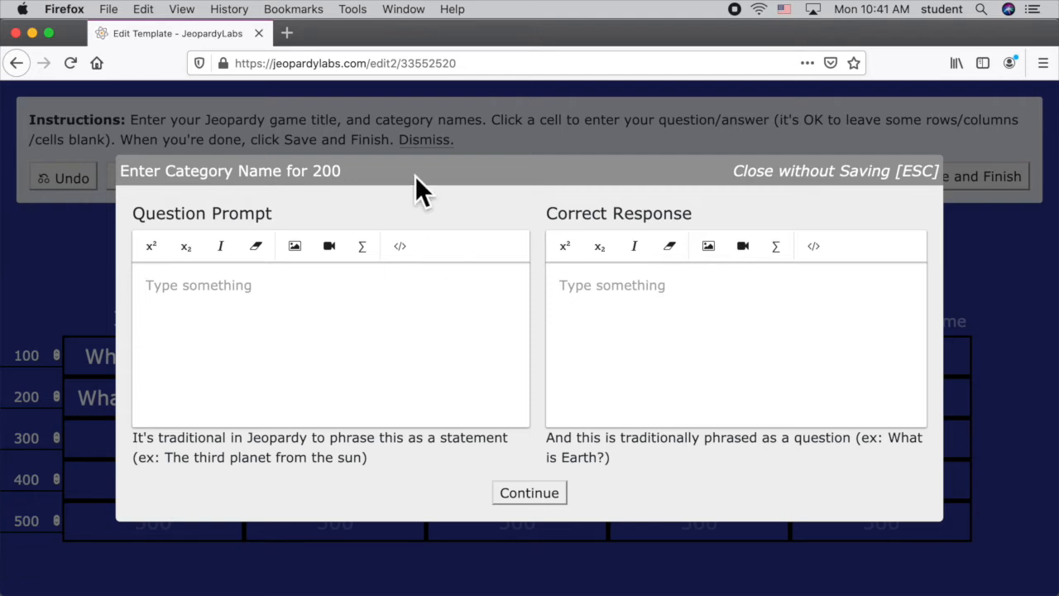
{"action": "type", "text": "Ho"}
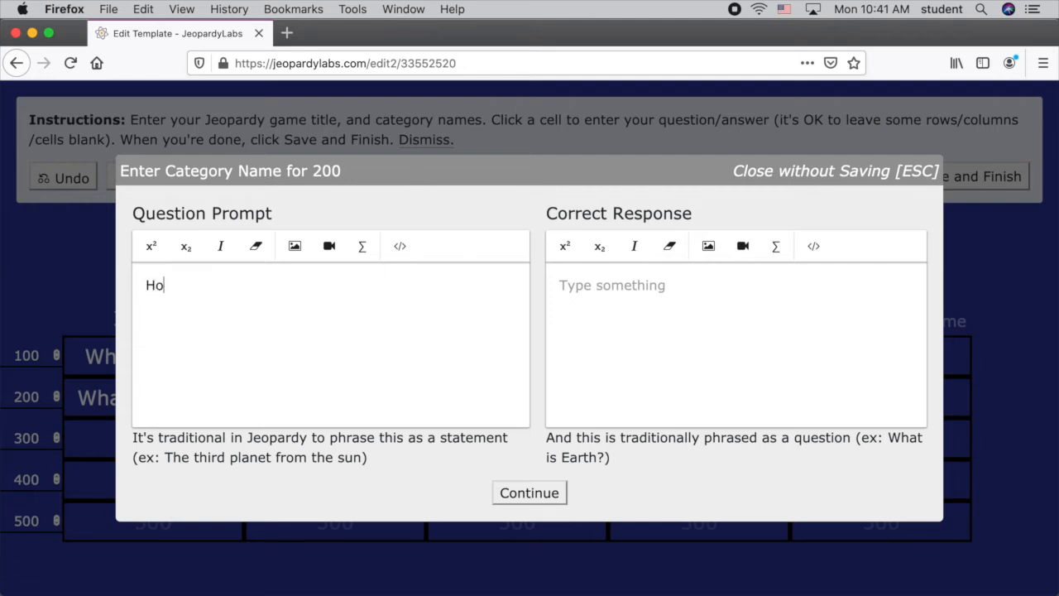
{"action": "type", "text": "w many butt"}
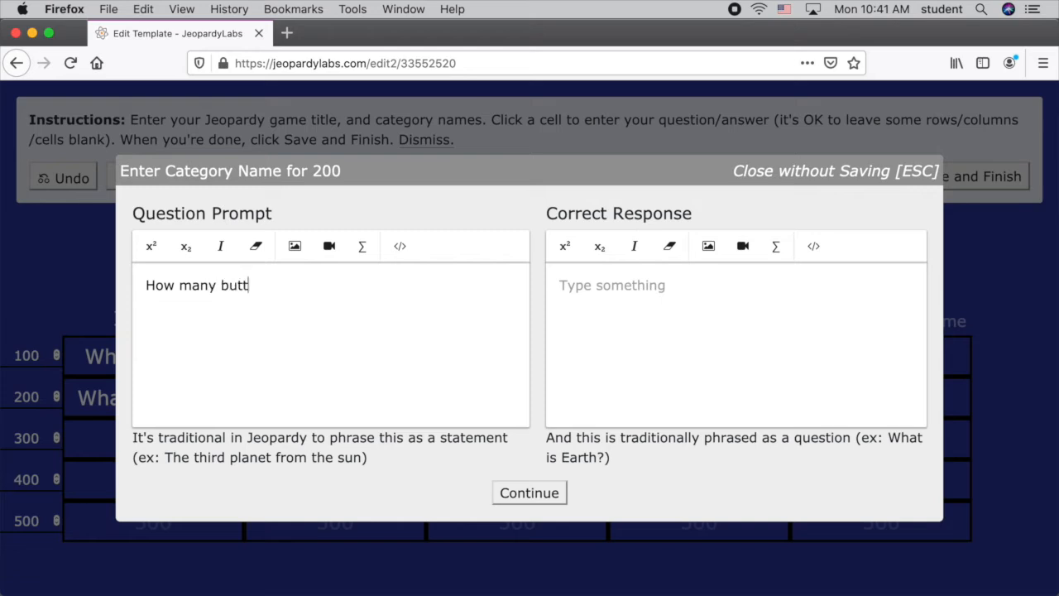
{"action": "type", "text": "ons on a mouyse"}
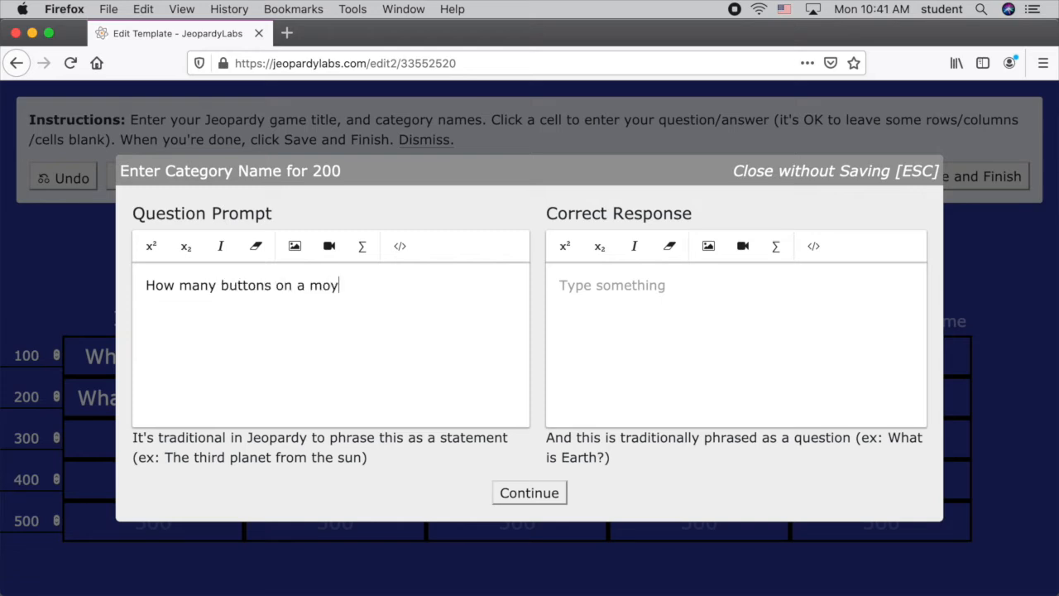
{"action": "key", "text": "BackSpace"}
{"action": "key", "text": "BackSpace"}
{"action": "key", "text": "BackSpace"}
{"action": "type", "text": "uyse"}
{"action": "key", "text": "BackSpace"}
{"action": "key", "text": "BackSpace"}
{"action": "key", "text": "BackSpace"}
{"action": "type", "text": "se?Two. Ledt"}
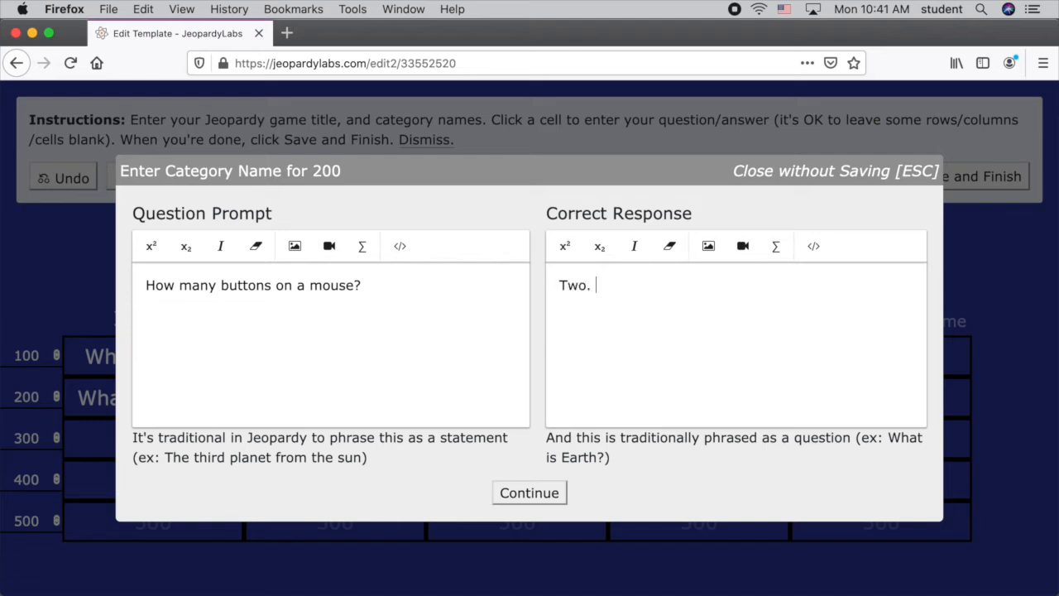
Enter "Two. Left and right." as the correct response for External 200.
{"action": "key", "text": "BackSpace"}
{"action": "key", "text": "BackSpace"}
{"action": "key", "text": "BackSpace"}
{"action": "type", "text": "dt"}
{"action": "key", "text": "BackSpace"}
{"action": "key", "text": "BackSpace"}
{"action": "type", "text": "ft and right."}
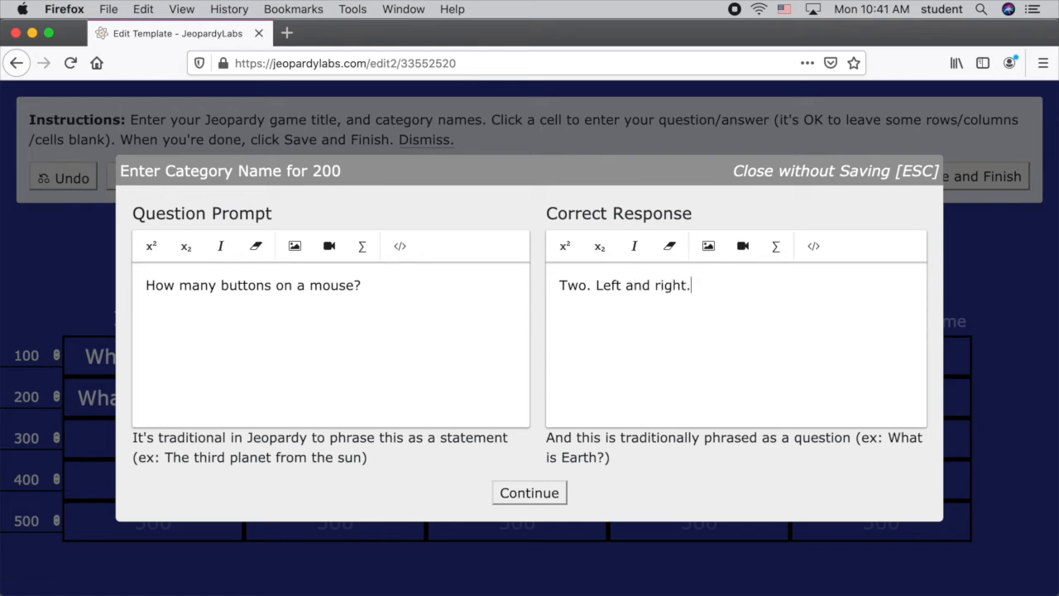
Insert "standard" before "mouse" in the External 200 question prompt and store the cell.
{"action": "left_click", "coordinate": [311, 298]}
{"action": "type", "text": "stande"}
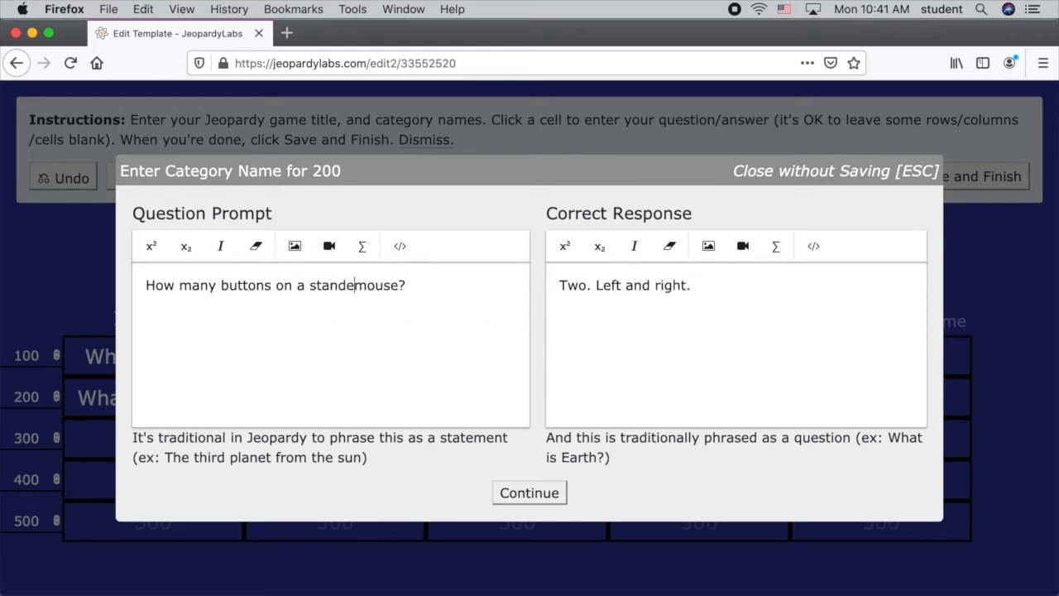
{"action": "key", "text": "BackSpace"}
{"action": "type", "text": "ard"}
{"action": "left_click", "coordinate": [542, 499]}
Enter "How do you connect a monitor?" as the question prompt for the Ports 200 cell.
{"action": "left_click", "coordinate": [508, 403]}
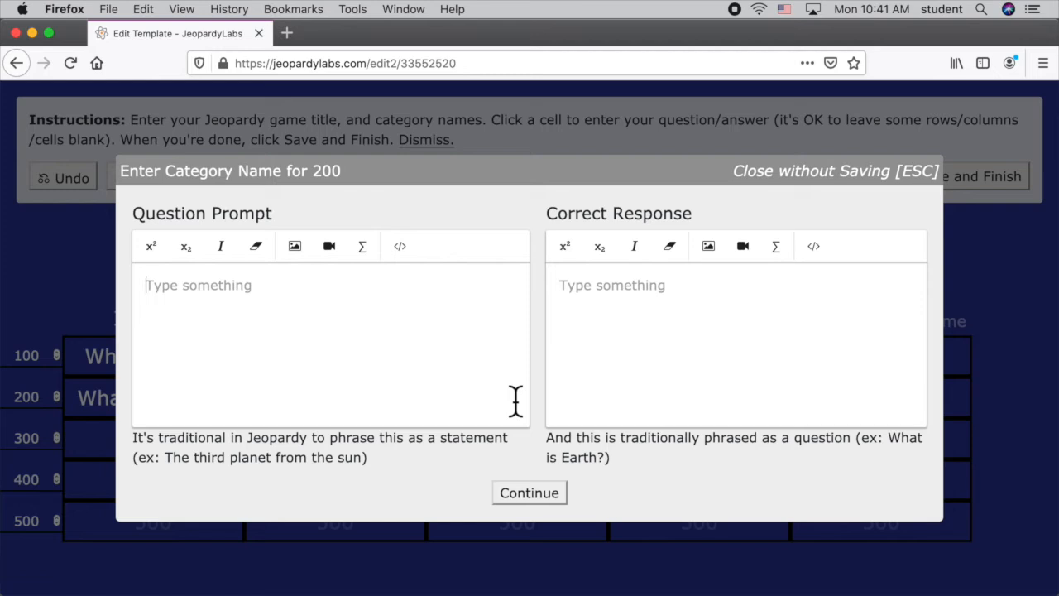
{"action": "type", "text": "H"}
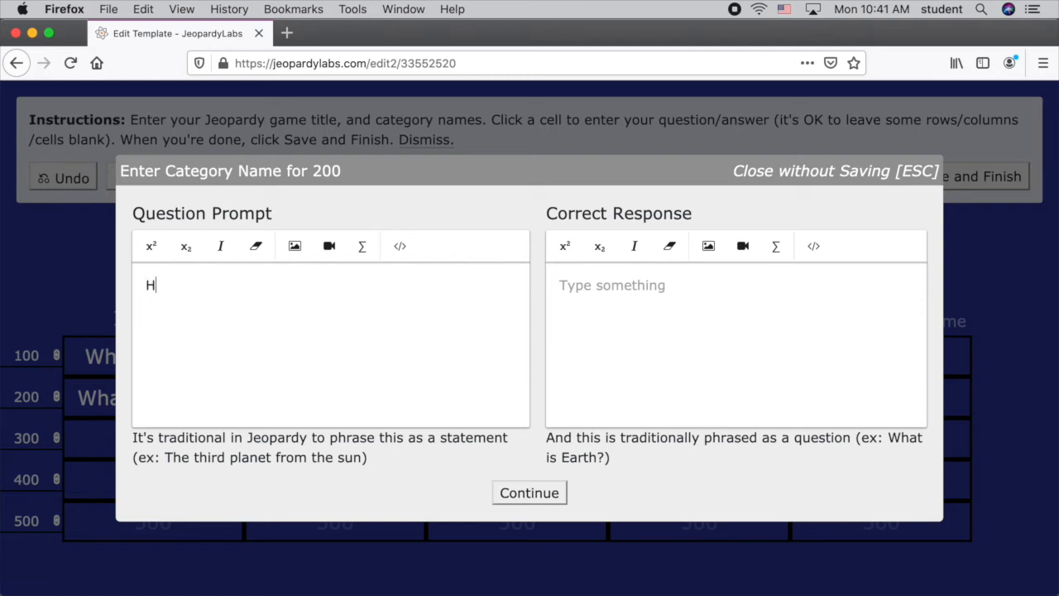
{"action": "type", "text": "ow do you connect a monio"}
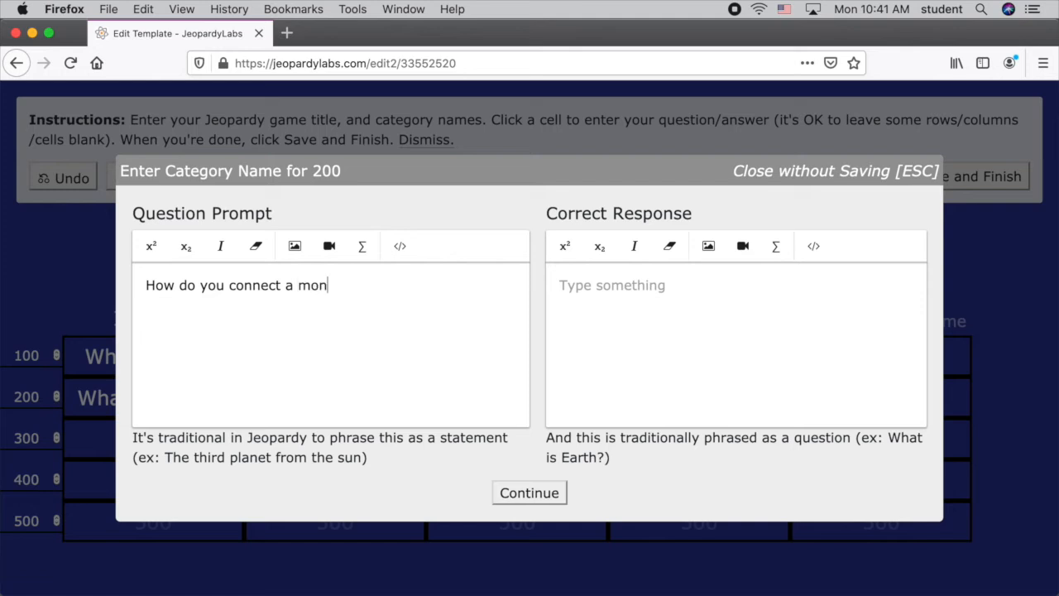
{"action": "type", "text": "or"}
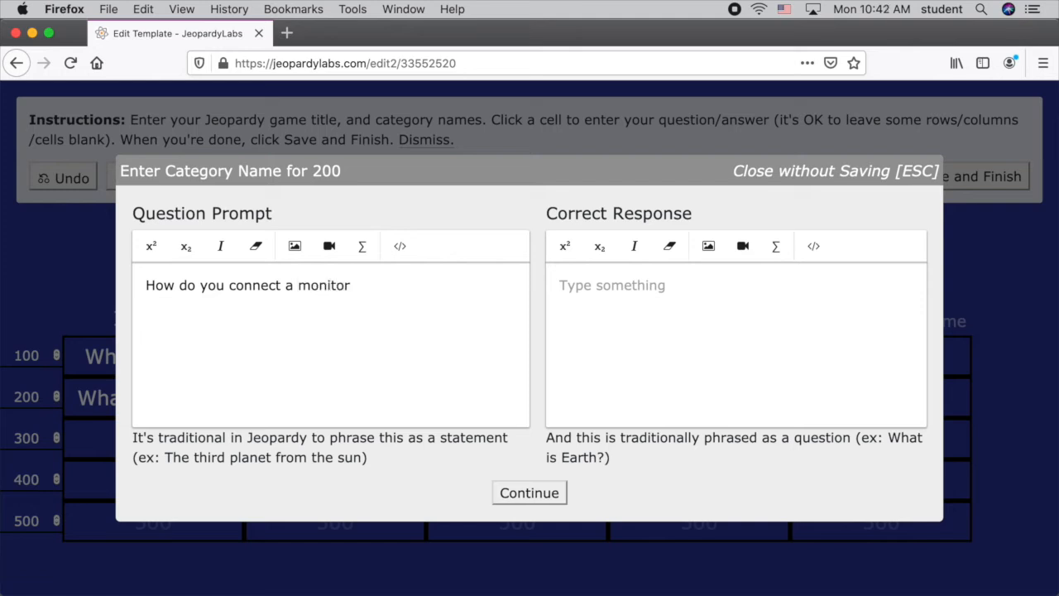
{"action": "type", "text": "D"}
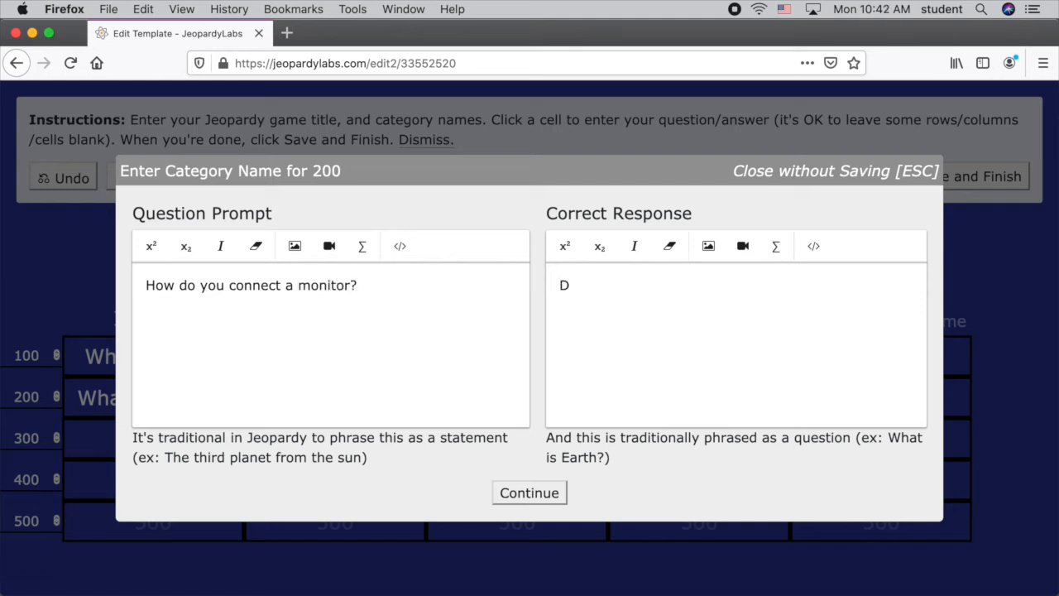
{"action": "type", "text": "isplay port or DIVI."}
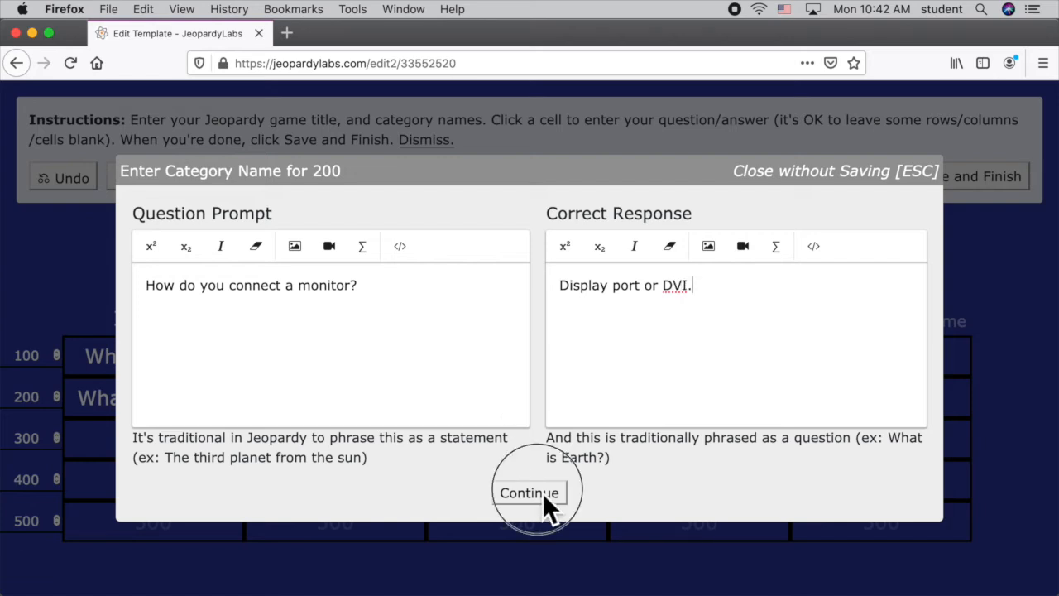
Enter the correct response "Display port or DVI." for Ports 200 and store the cell.
{"action": "left_click", "coordinate": [542, 494]}
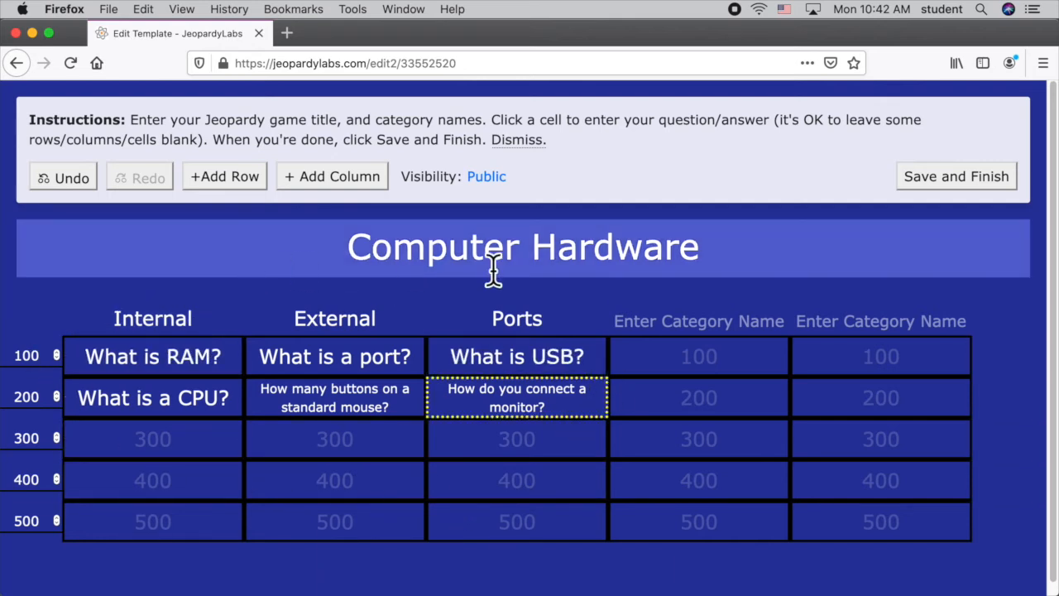
Save and finish the Jeopardy game, and start playing it with 2 teams.
{"action": "left_click", "coordinate": [963, 184]}
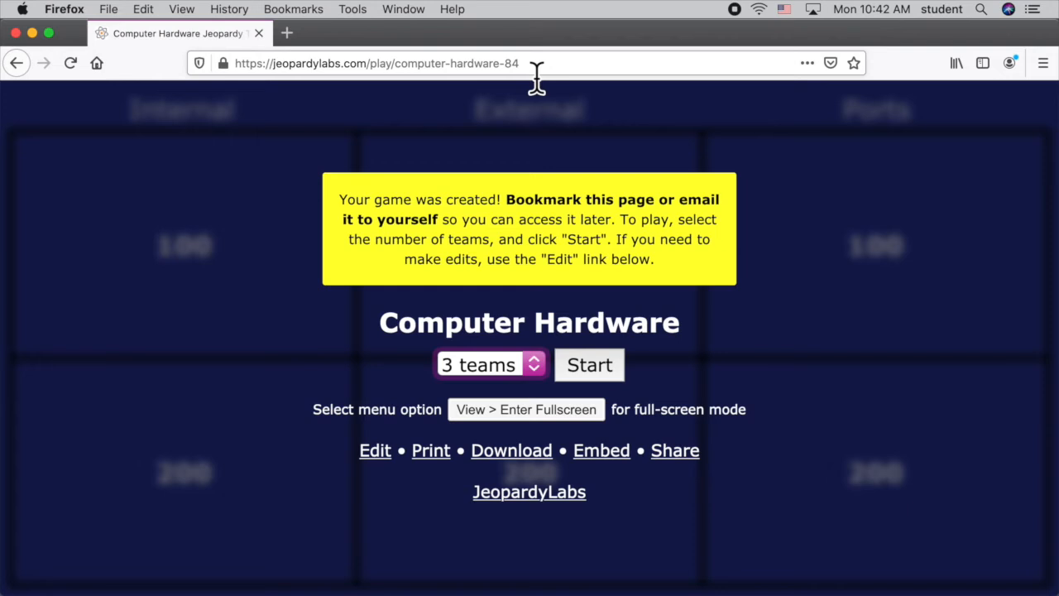
{"action": "left_click", "coordinate": [508, 372]}
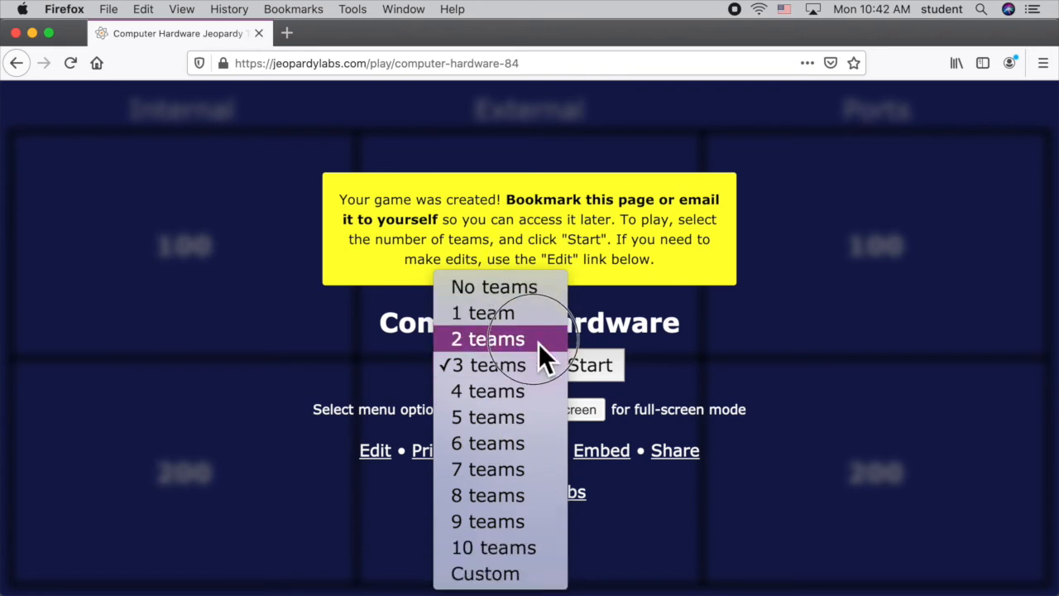
{"action": "left_click", "coordinate": [537, 285]}
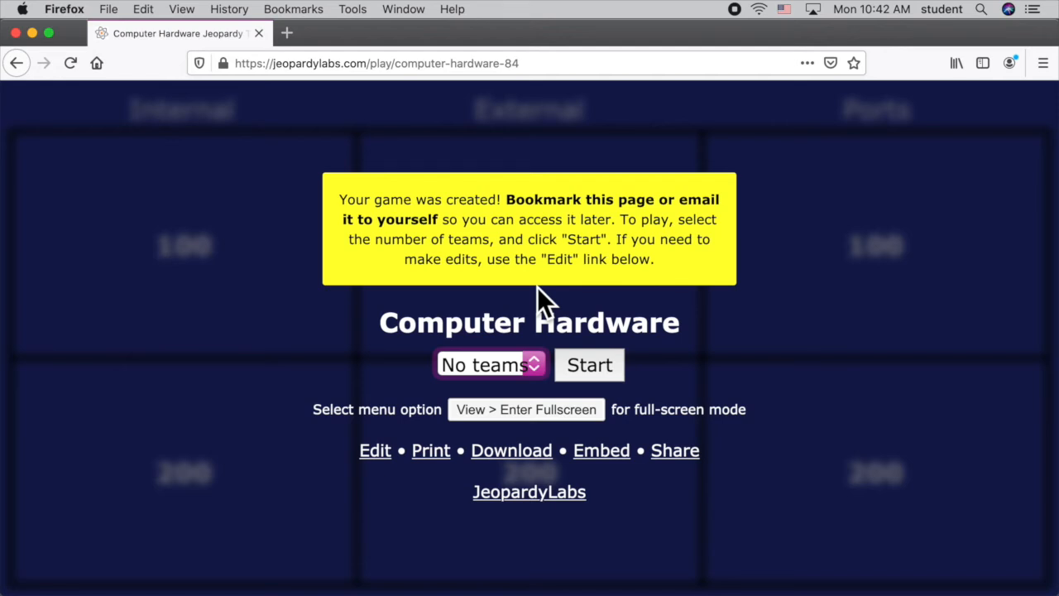
{"action": "left_click", "coordinate": [516, 374]}
{"action": "left_click", "coordinate": [513, 254]}
{"action": "left_click_drag", "start_coordinate": [512, 367], "coordinate": [493, 272]}
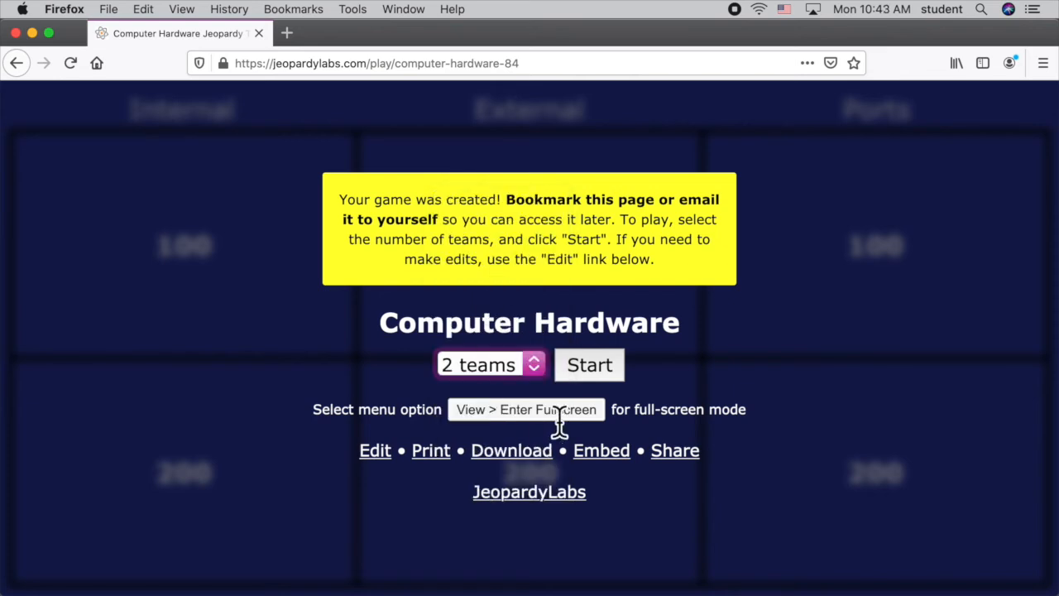
{"action": "left_click", "coordinate": [592, 372]}
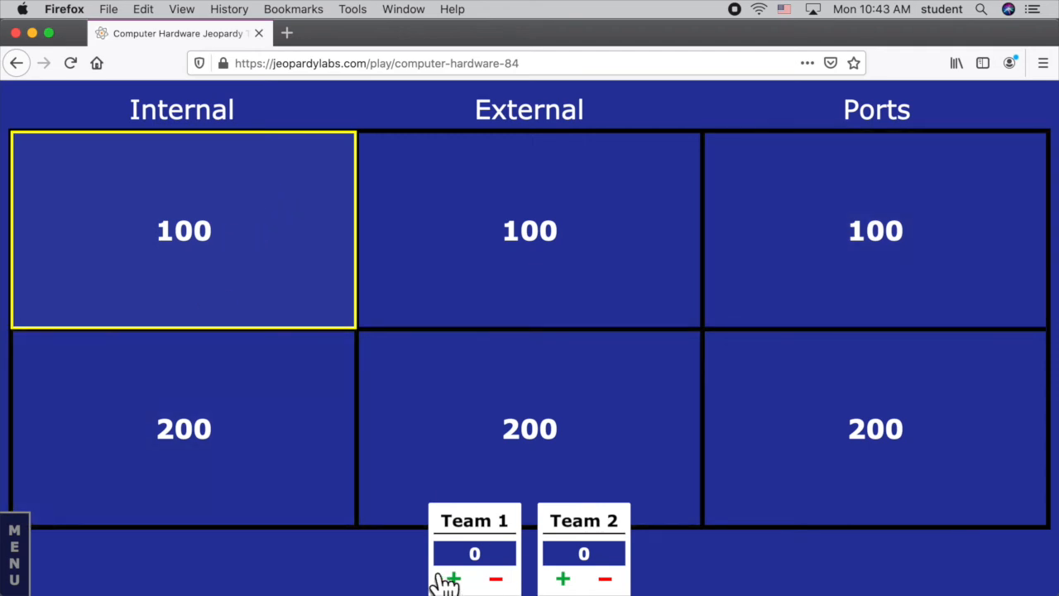
Play the Internal 100 question, revealing its response and awarding Team 1 the points before returning to the board.
{"action": "left_click", "coordinate": [260, 273]}
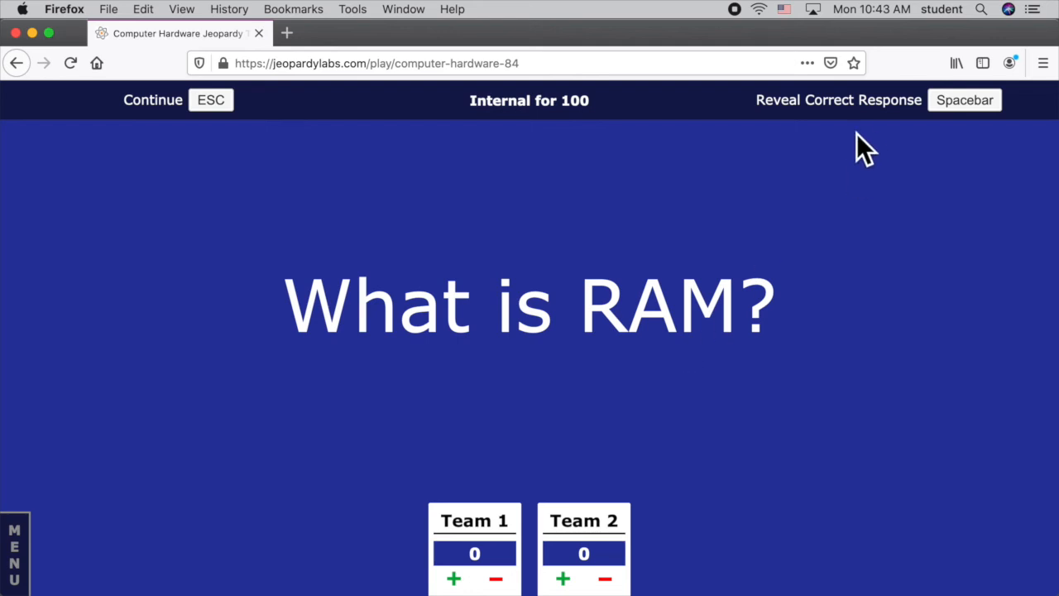
{"action": "left_click", "coordinate": [923, 118]}
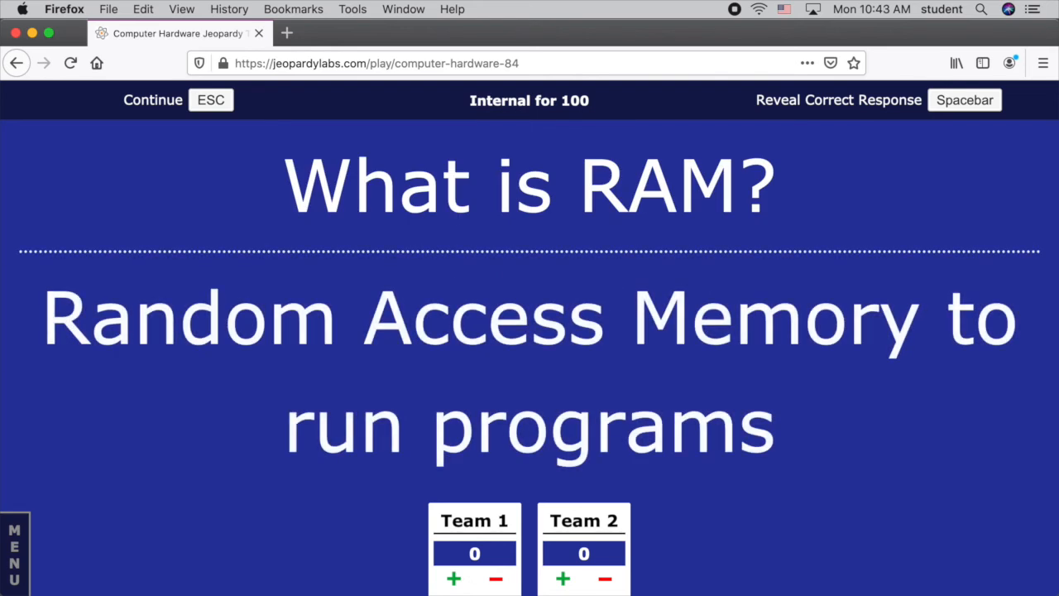
{"action": "left_click", "coordinate": [454, 579]}
{"action": "left_click", "coordinate": [179, 108]}
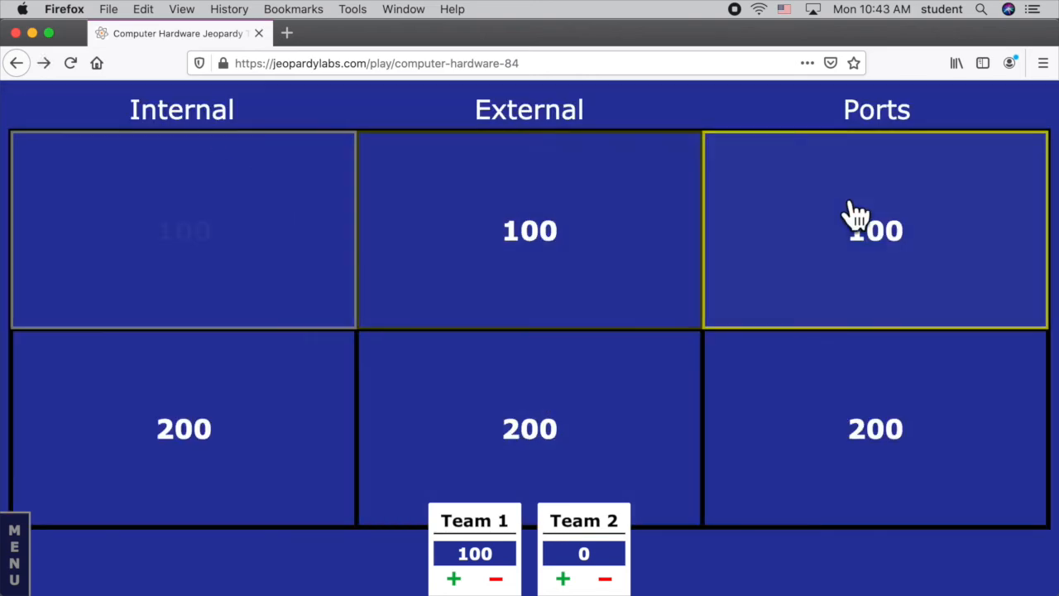
Play the Ports 200 question, revealing its response and deducting the points from Team 2 before returning to the board.
{"action": "left_click", "coordinate": [826, 404]}
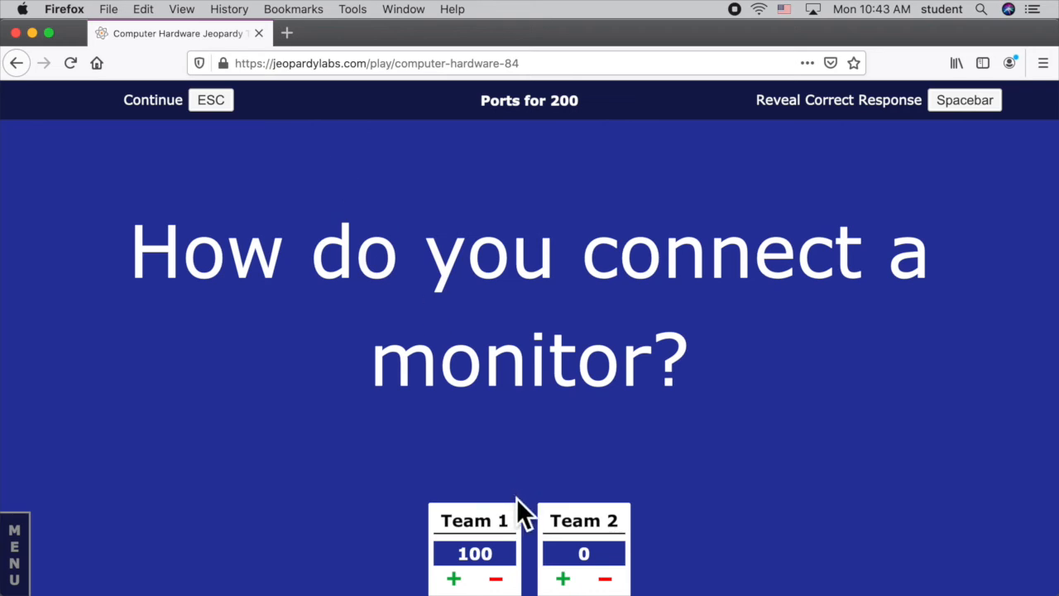
{"action": "key", "text": "space"}
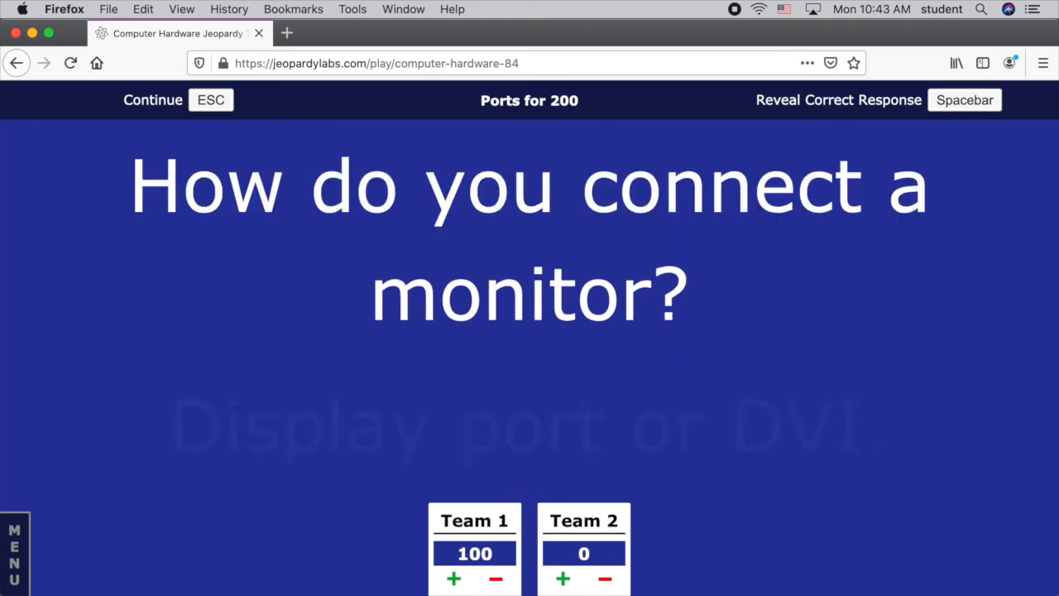
{"action": "left_click", "coordinate": [605, 579]}
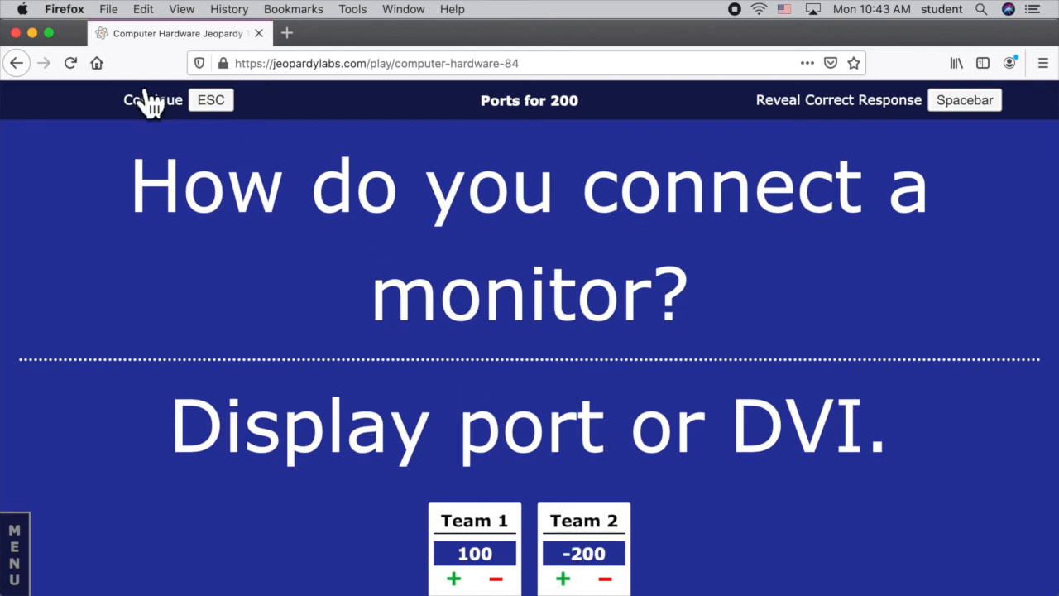
{"action": "left_click", "coordinate": [200, 107]}
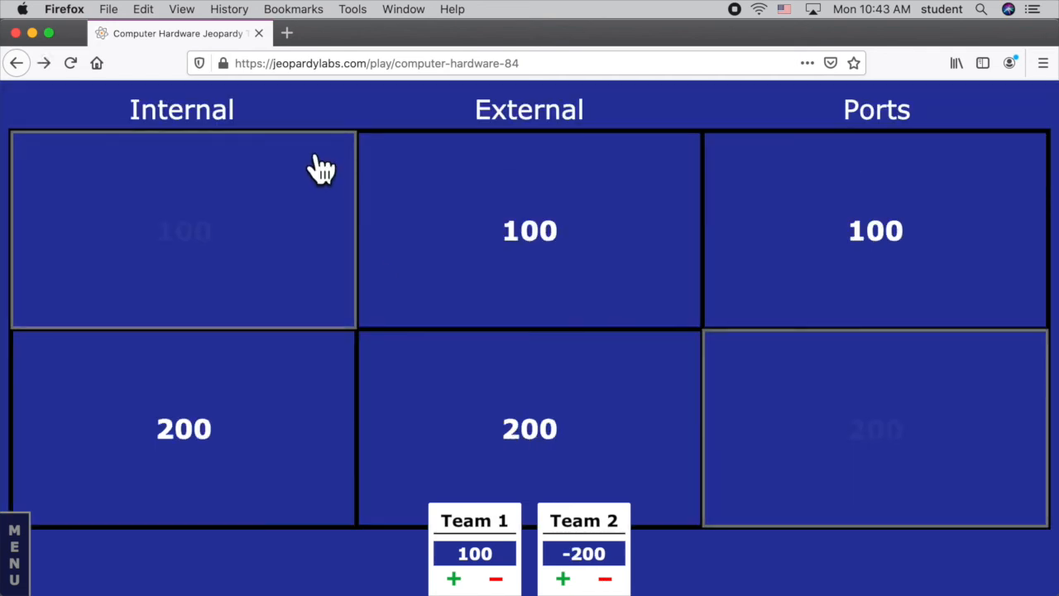
Play the Internal 200 question, revealing its response and awarding Team 1 the points before returning to the board.
{"action": "left_click", "coordinate": [219, 449]}
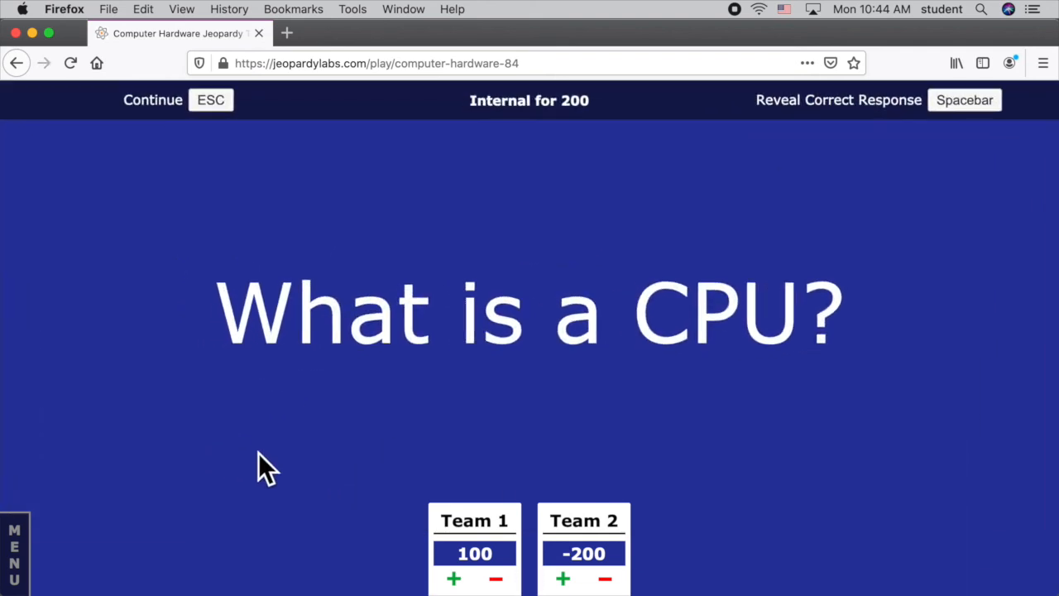
{"action": "left_click", "coordinate": [960, 109]}
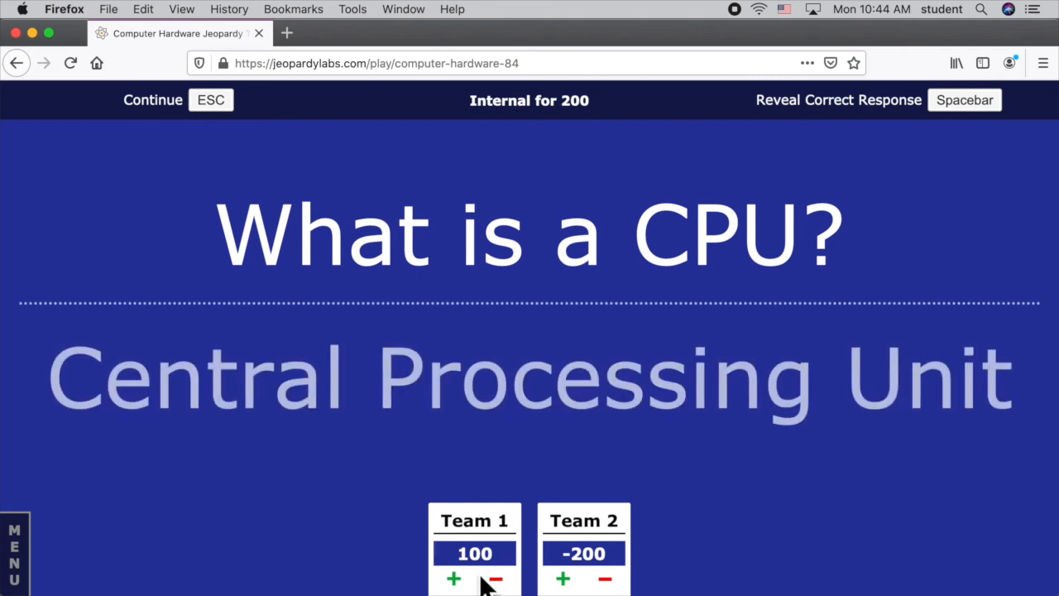
{"action": "left_click", "coordinate": [453, 579]}
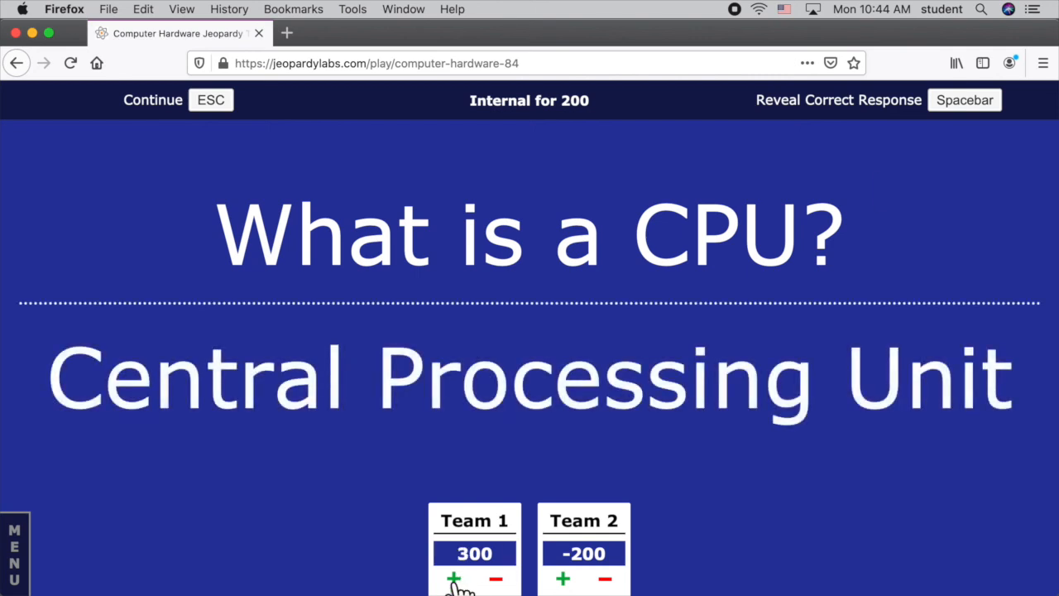
{"action": "left_click", "coordinate": [213, 115]}
Open the External 100 question, reveal its correct response and award the points to Team 2.
{"action": "left_click", "coordinate": [555, 217]}
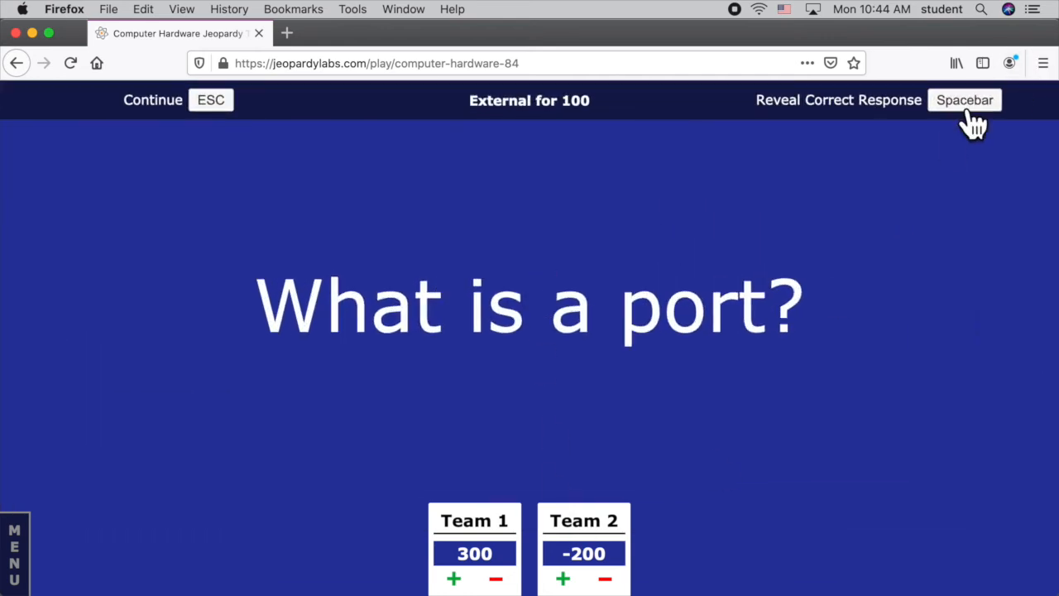
{"action": "left_click", "coordinate": [973, 122]}
{"action": "left_click", "coordinate": [563, 579]}
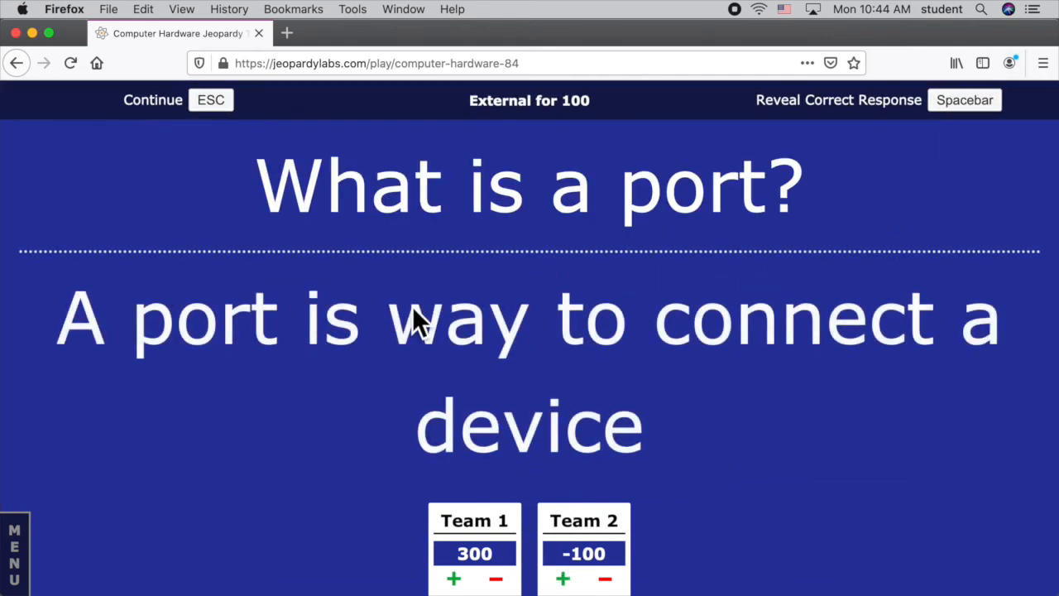
Return to the board and play the Ports 100 question, awarding Team 2 the points and revealing the response before going back.
{"action": "left_click", "coordinate": [211, 101]}
{"action": "left_click", "coordinate": [889, 244]}
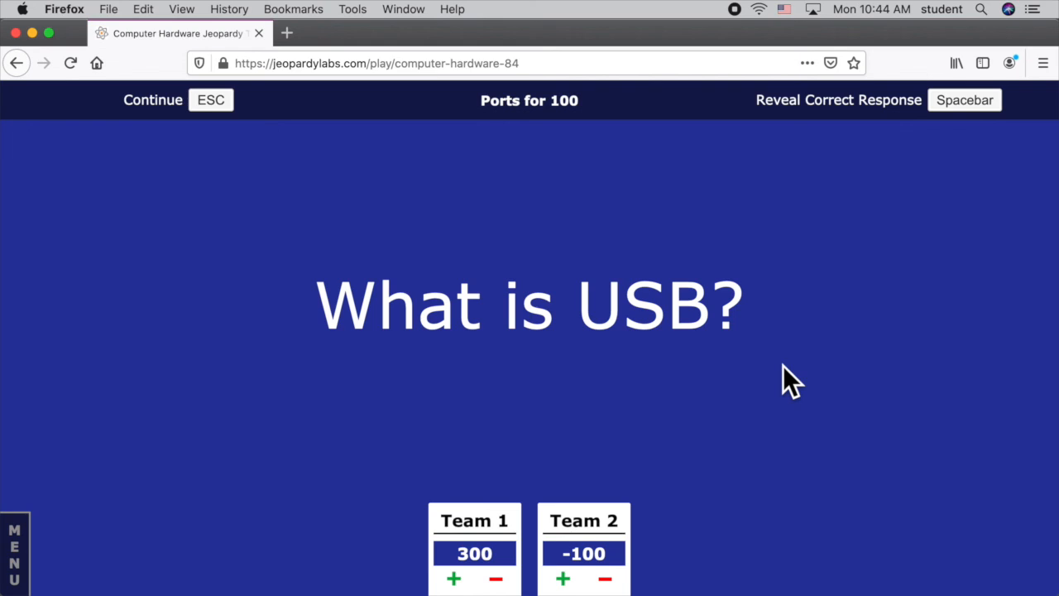
{"action": "left_click", "coordinate": [563, 579]}
{"action": "key", "text": "space"}
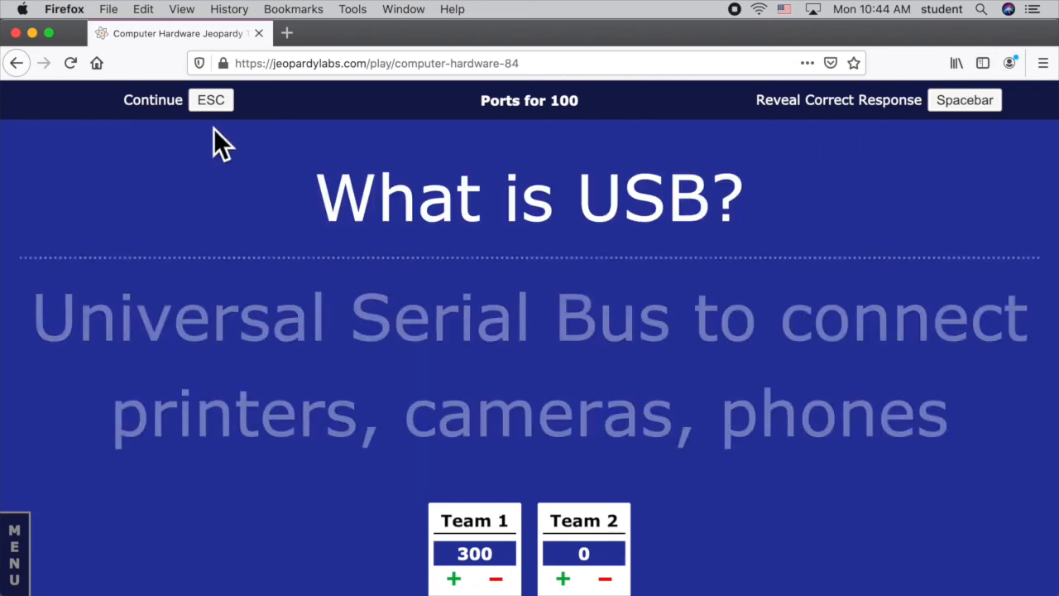
{"action": "left_click", "coordinate": [213, 104]}
Play the External 200 question, revealing its response and deducting the points from Team 1 before returning to the board.
{"action": "left_click", "coordinate": [496, 414]}
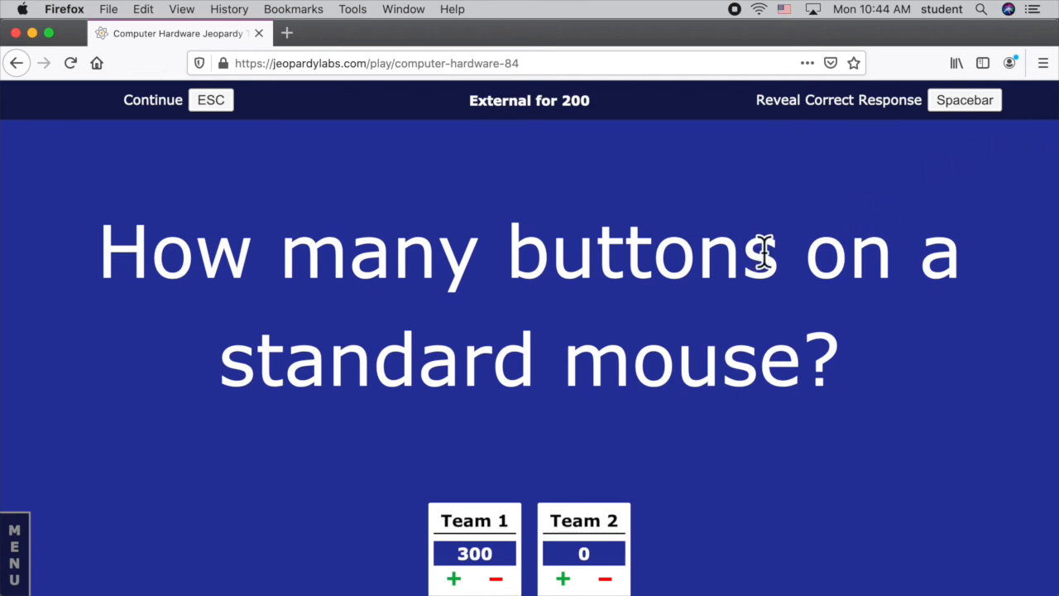
{"action": "key", "text": "space"}
{"action": "left_click", "coordinate": [495, 577]}
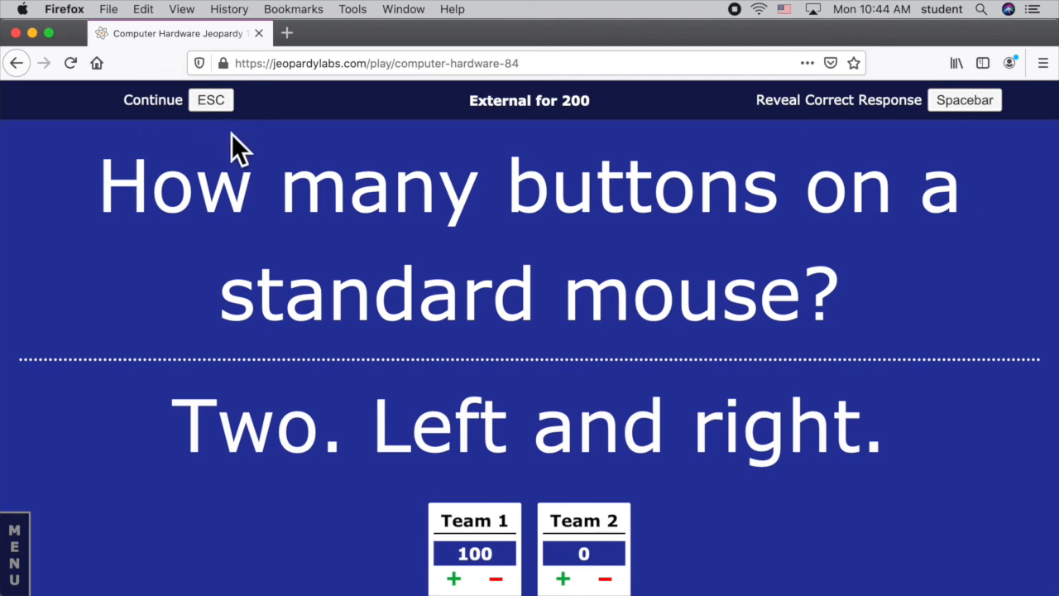
{"action": "key", "text": "Escape"}
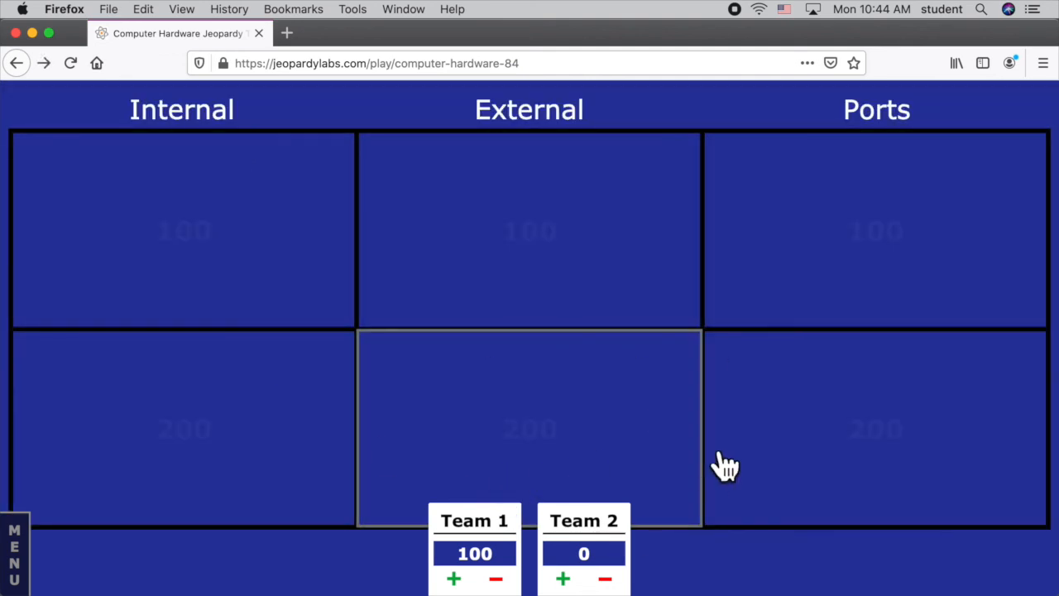